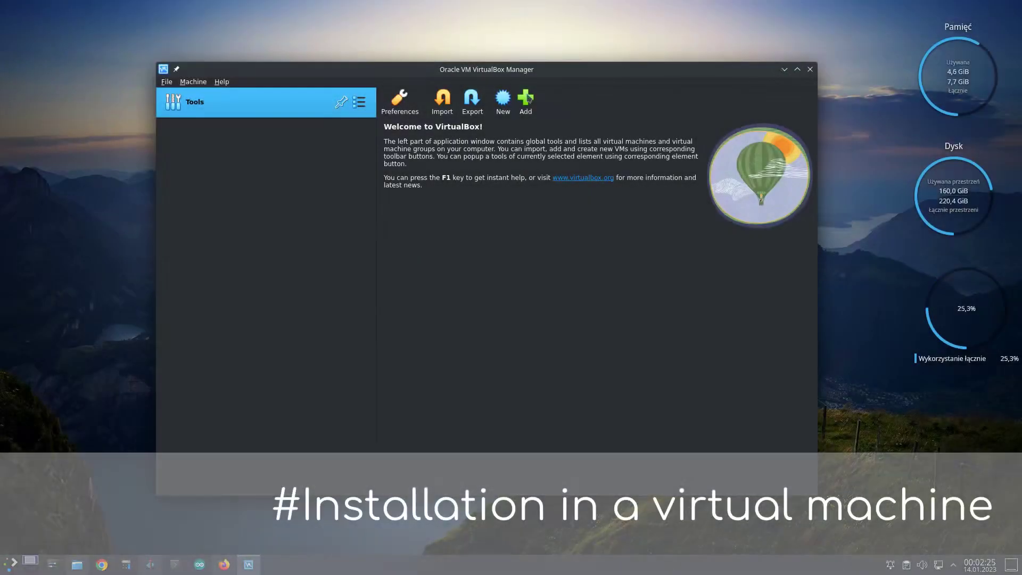
{"action": "left_click", "coordinate": [505, 101]}
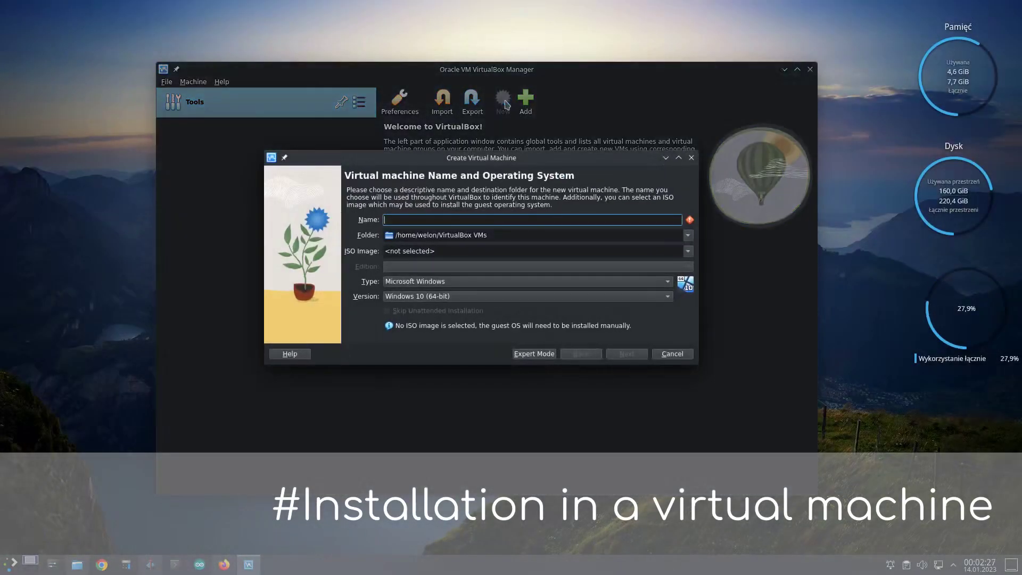
{"action": "type", "text": "vi"}
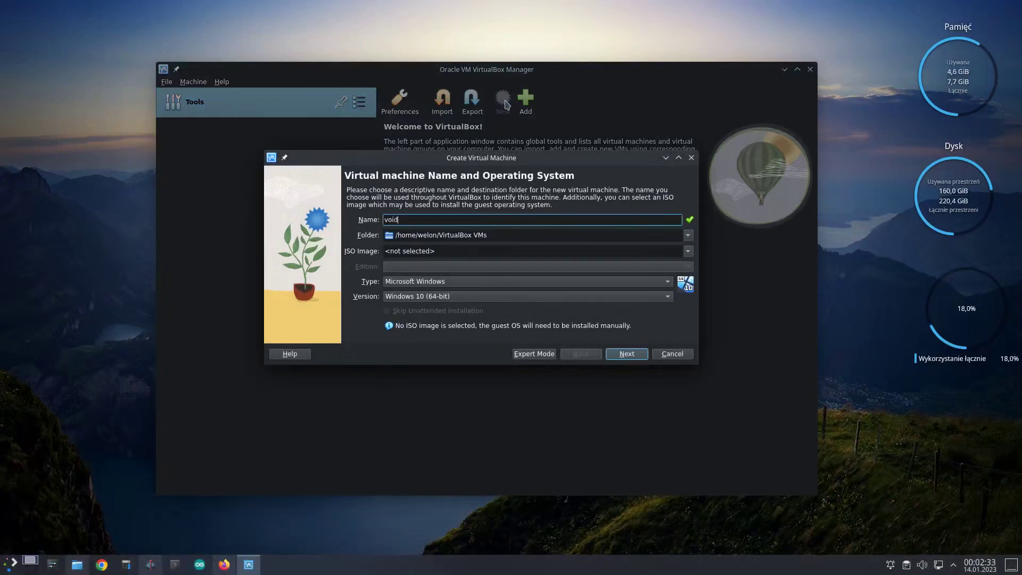
{"action": "type", "text": "id linux"}
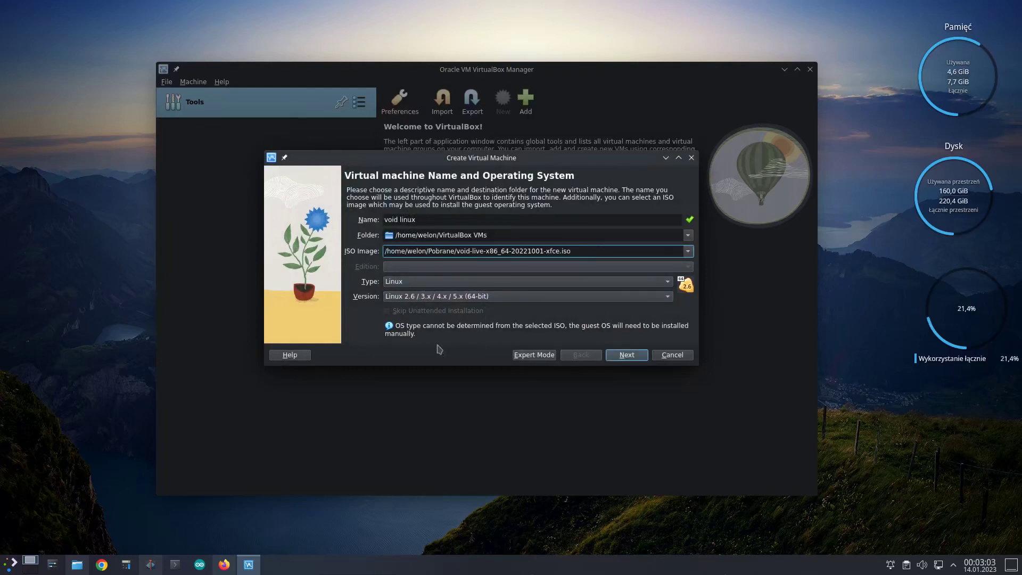
{"action": "left_click", "coordinate": [626, 356]}
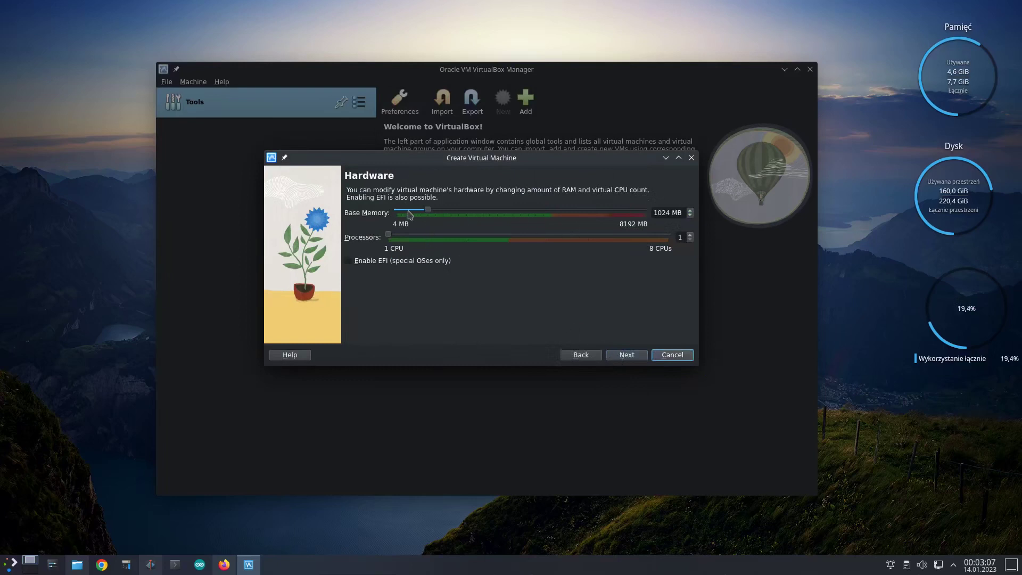
- Set the virtual machine's base memory to 2048 MB and its processors to 4
{"action": "left_click_drag", "start_coordinate": [431, 214], "coordinate": [461, 215]}
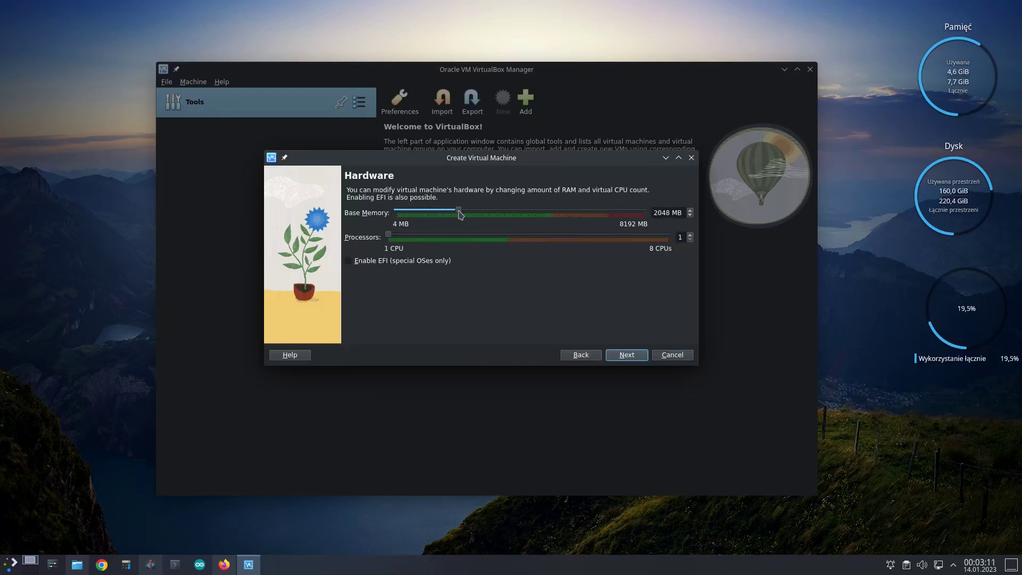
{"action": "left_click", "coordinate": [690, 234]}
{"action": "left_click", "coordinate": [691, 235]}
{"action": "left_click", "coordinate": [691, 235]}
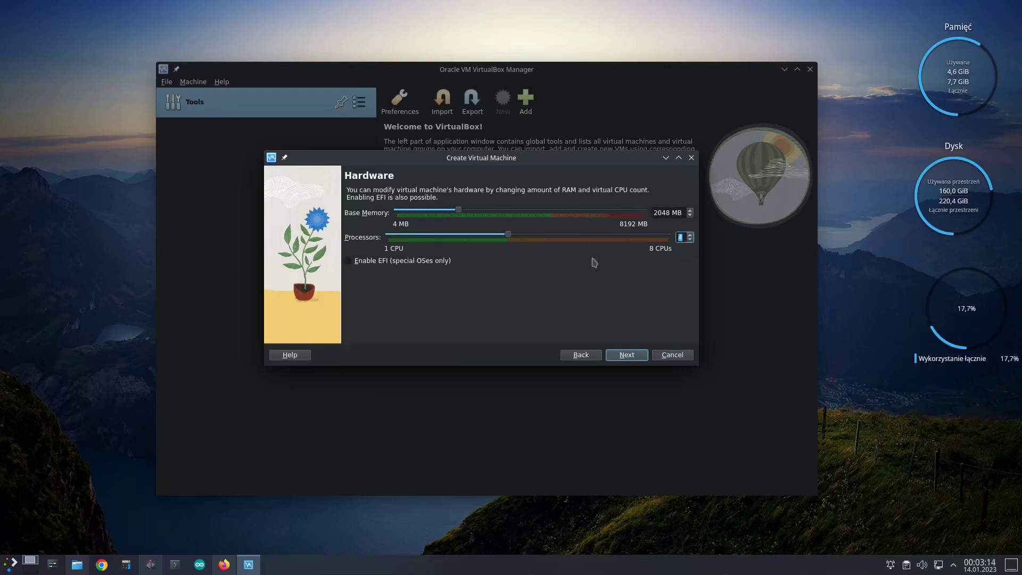
{"action": "left_click", "coordinate": [624, 357]}
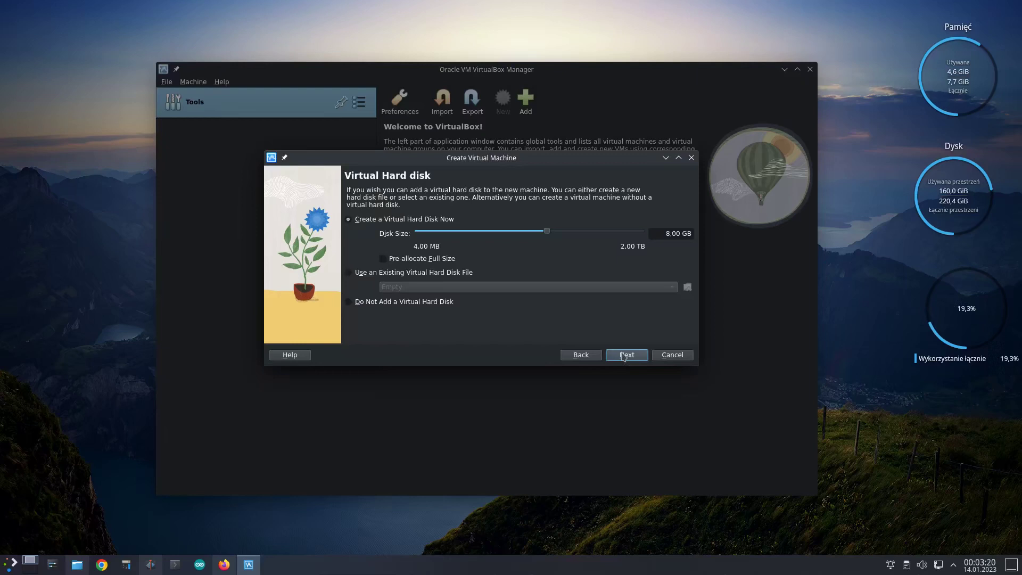
- Set the new virtual hard disk's size to 30 GB and finish creating the virtual machine
{"action": "left_click", "coordinate": [662, 233]}
{"action": "type", "text": "10"}
{"action": "key", "text": "BackSpace"}
{"action": "key", "text": "BackSpace"}
{"action": "type", "text": "30"}
{"action": "left_click", "coordinate": [627, 356]}
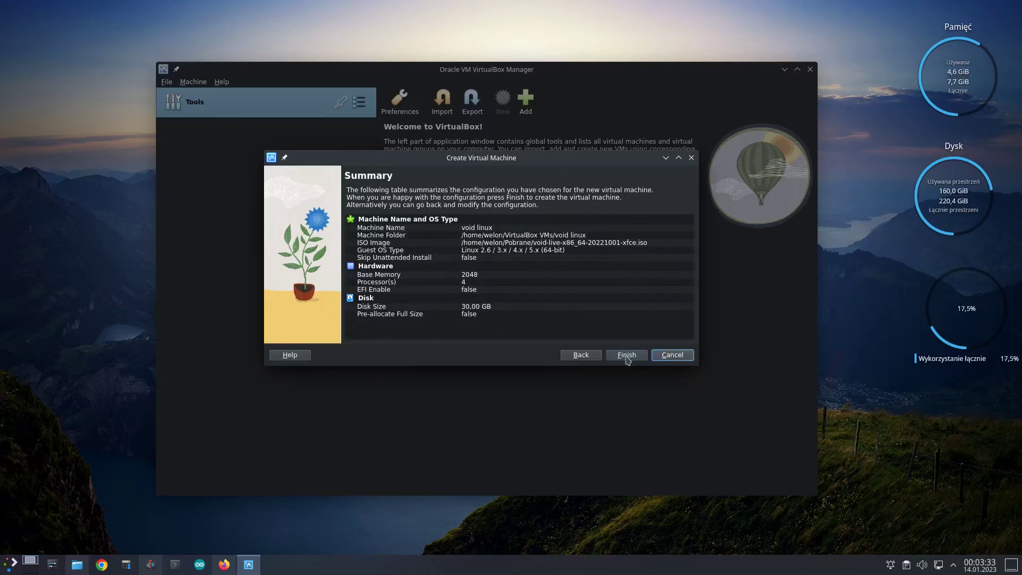
{"action": "left_click", "coordinate": [627, 355]}
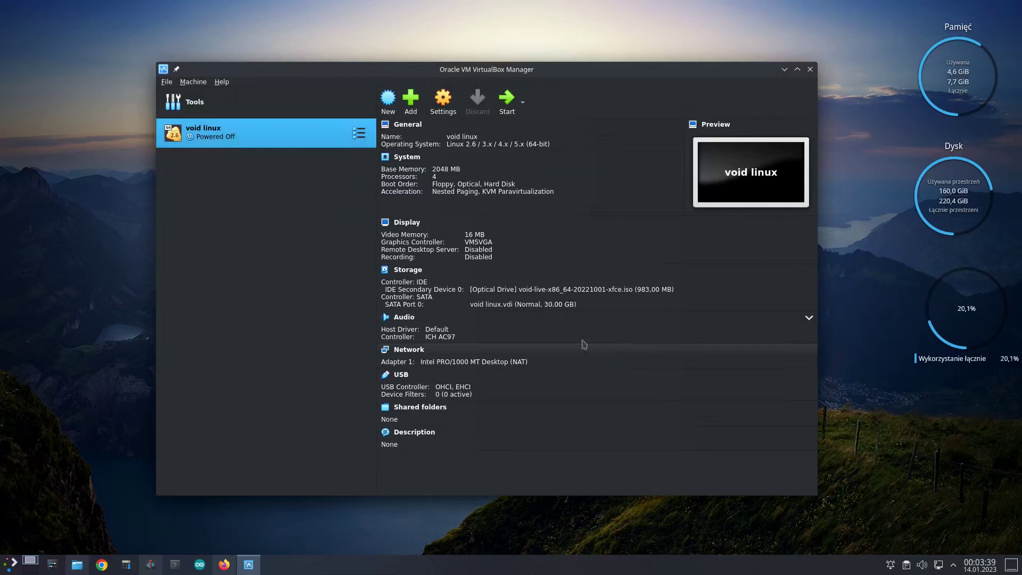
- Start the void linux machine and boot the Void Linux 5.19.10_1 x86_64 entry
{"action": "left_click", "coordinate": [506, 103]}
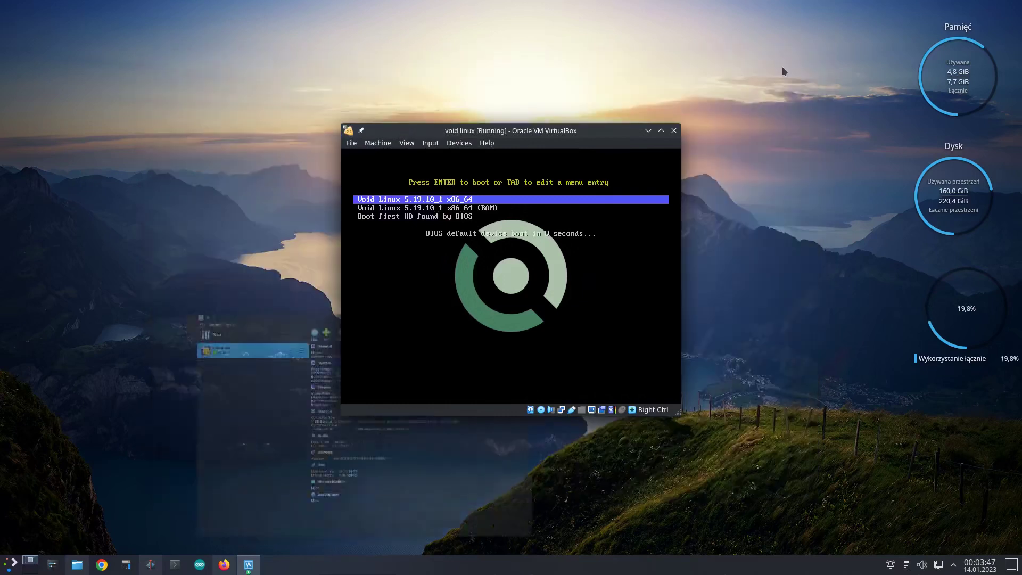
{"action": "left_click", "coordinate": [785, 69]}
{"action": "key", "text": "Return"}
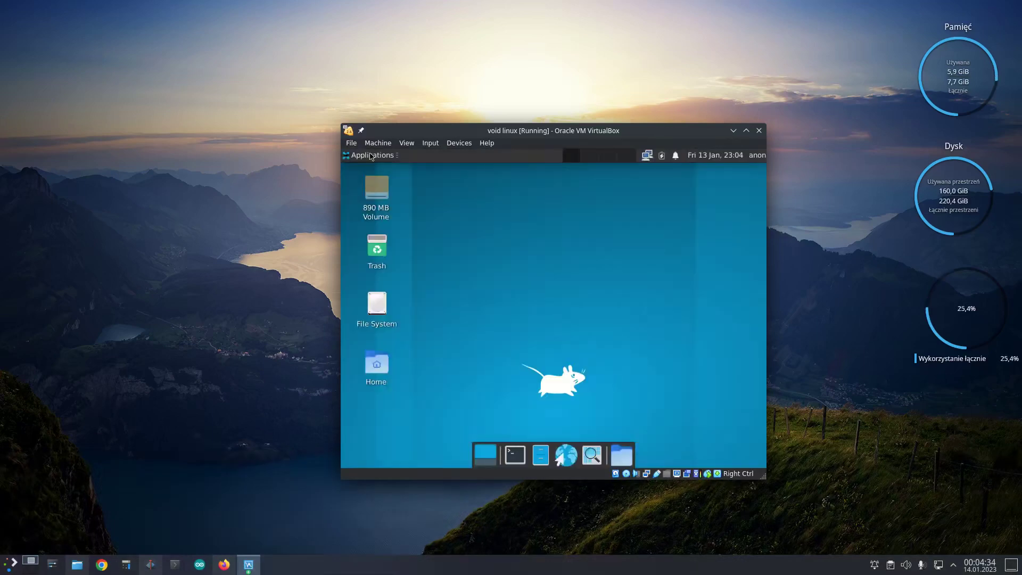
- Open the display settings of the live Xfce desktop
{"action": "left_click", "coordinate": [371, 155]}
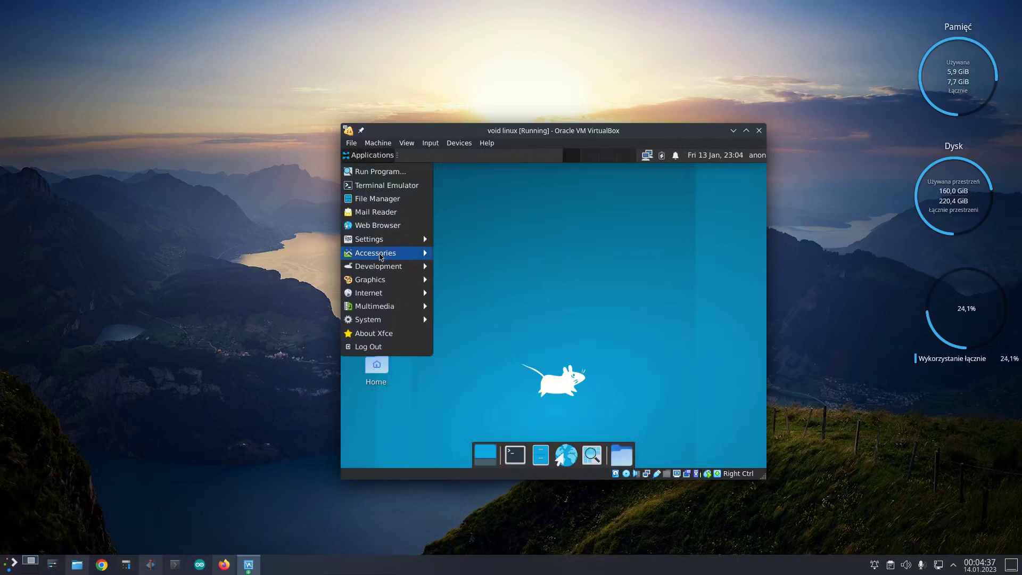
{"action": "mouse_move", "coordinate": [381, 256]}
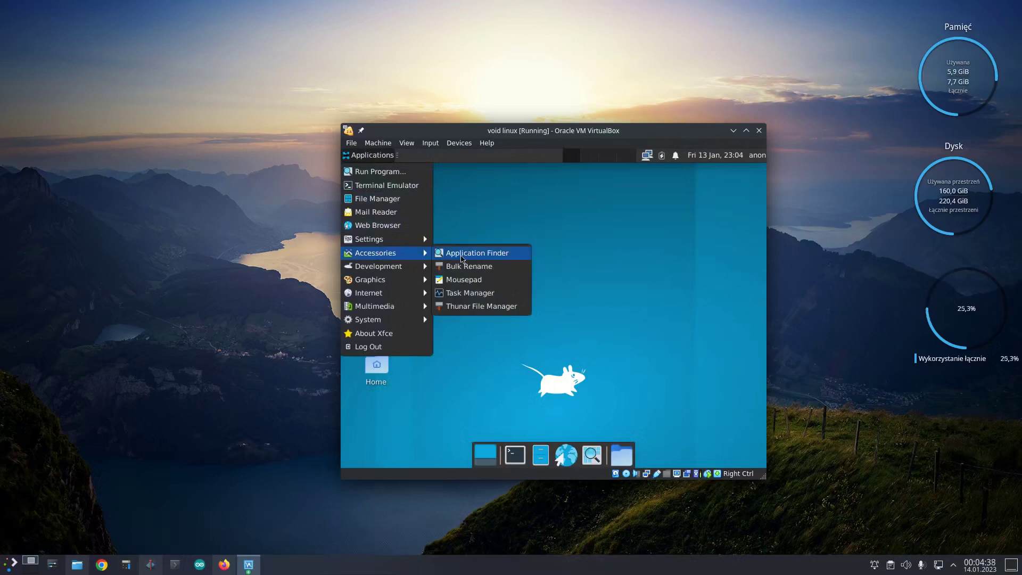
{"action": "mouse_move", "coordinate": [415, 241]}
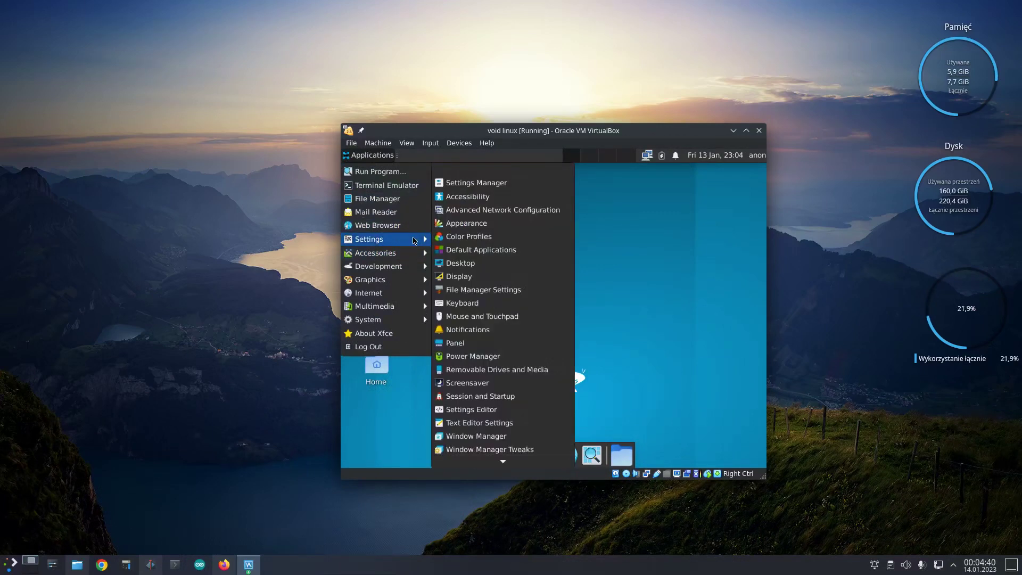
{"action": "left_click", "coordinate": [479, 276]}
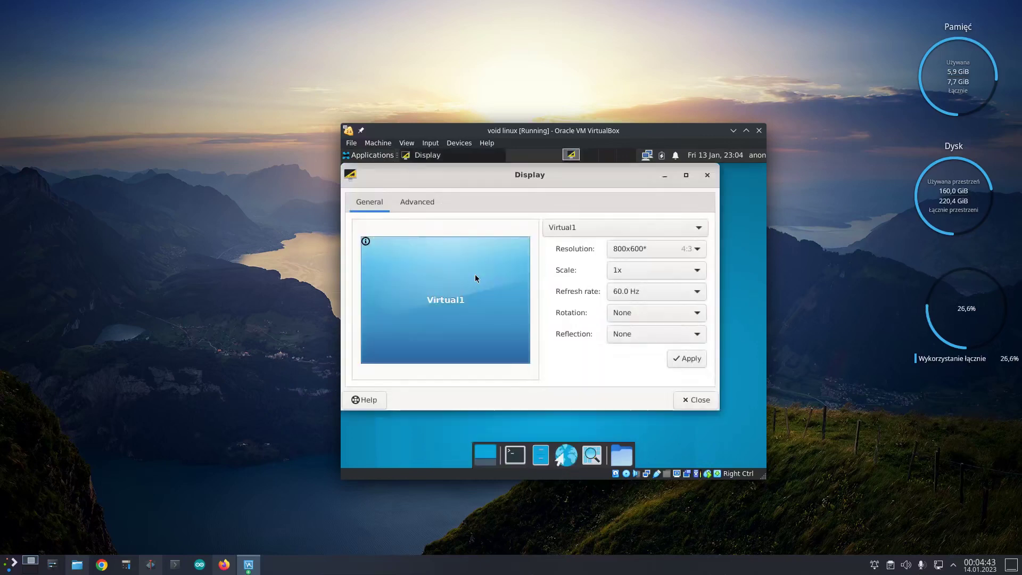
- Apply a 1400x1050 resolution to the Virtual1 display and keep the configuration
{"action": "left_click", "coordinate": [700, 251]}
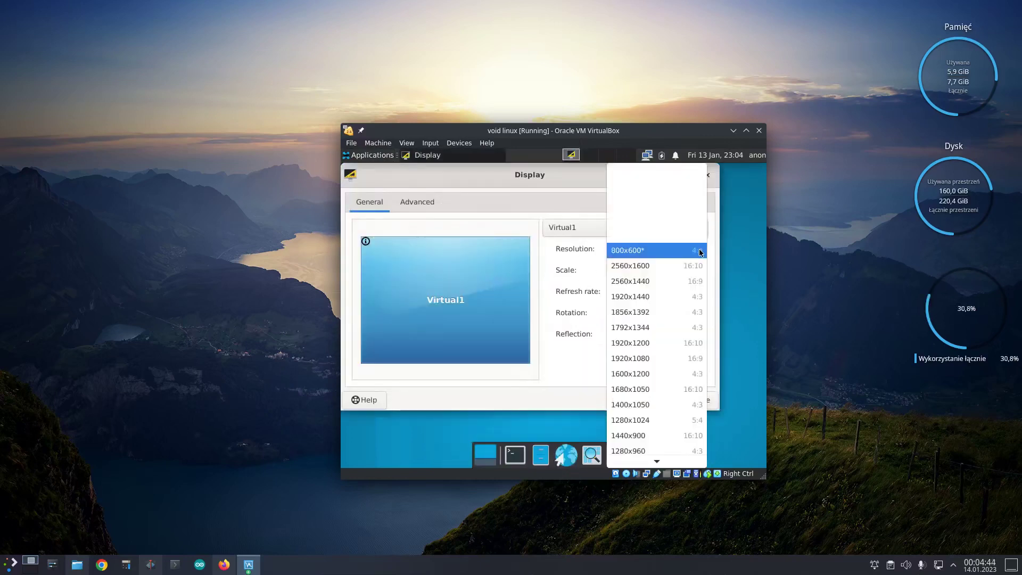
{"action": "left_click", "coordinate": [663, 409]}
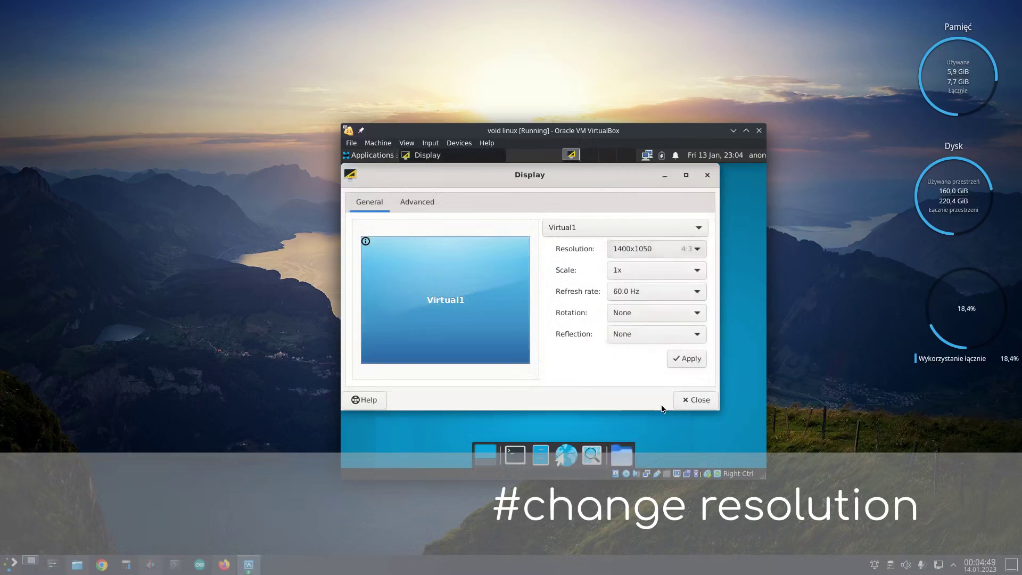
{"action": "left_click", "coordinate": [687, 363]}
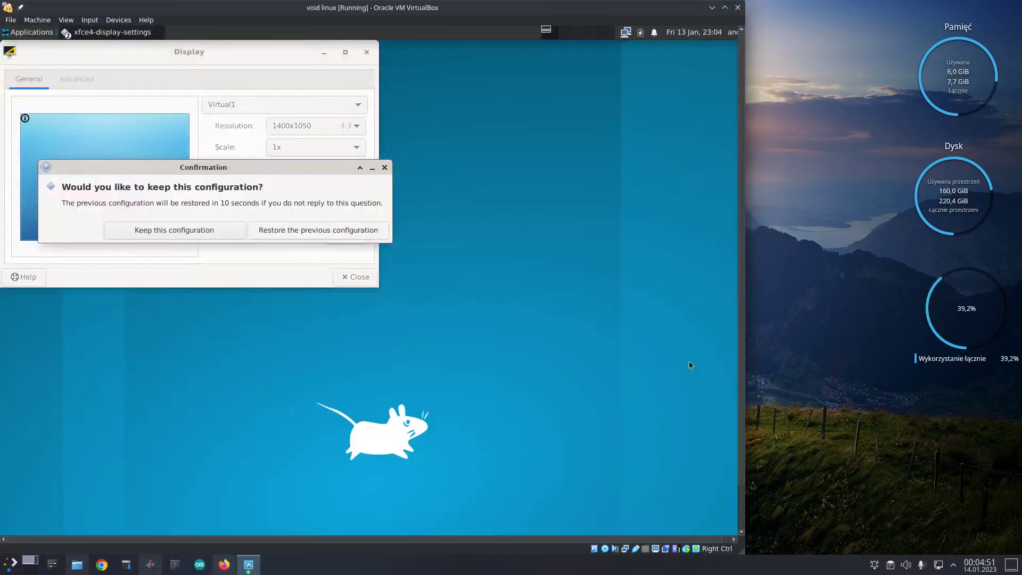
{"action": "left_click", "coordinate": [177, 231]}
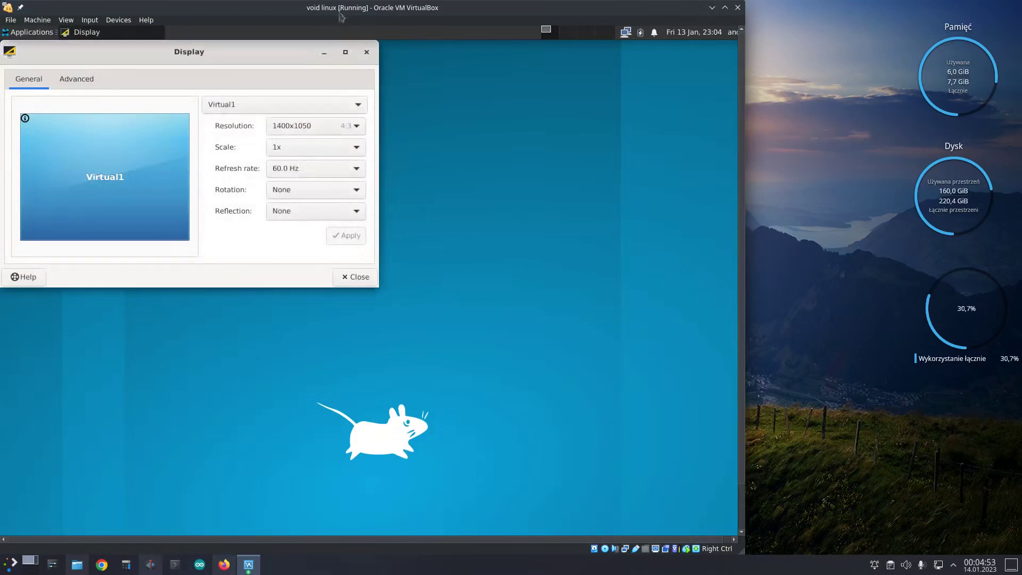
- Change the Virtual1 display's resolution to 1440x900, keep the configuration and close the display settings
{"action": "left_click_drag", "start_coordinate": [339, 10], "coordinate": [448, 19]}
{"action": "left_click", "coordinate": [467, 135]}
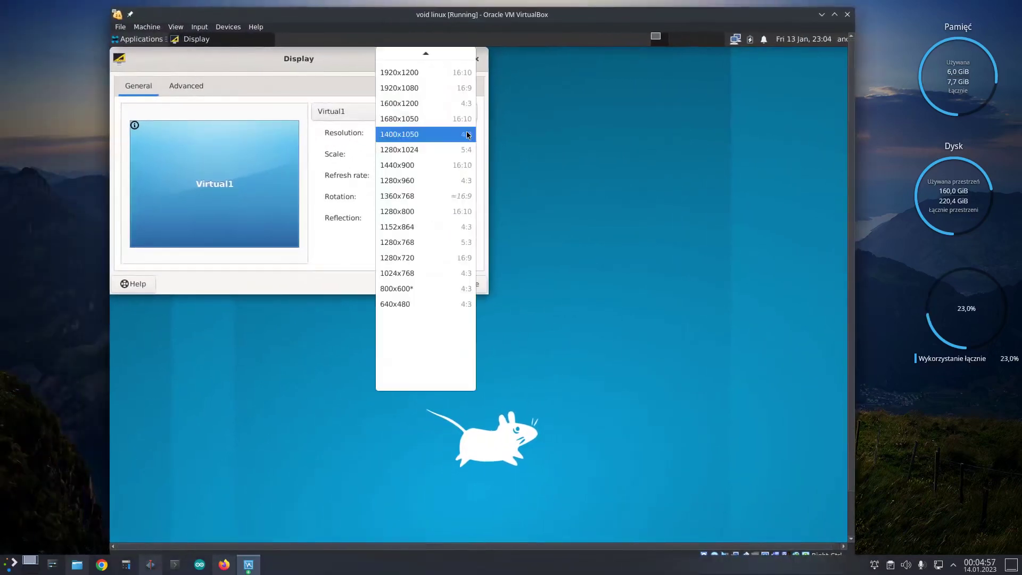
{"action": "left_click", "coordinate": [428, 165]}
{"action": "left_click", "coordinate": [466, 243]}
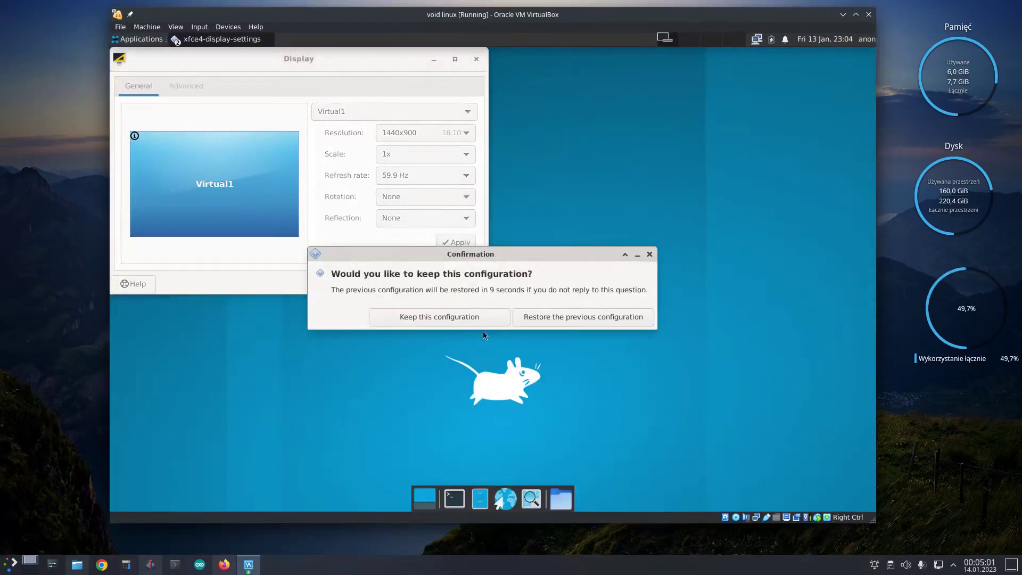
{"action": "left_click", "coordinate": [448, 316]}
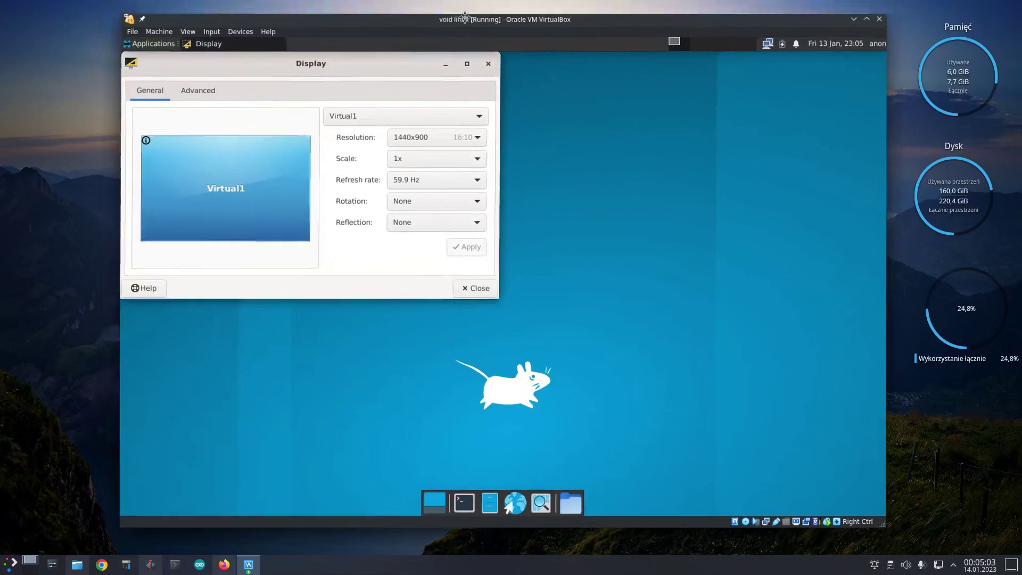
{"action": "left_click", "coordinate": [491, 285]}
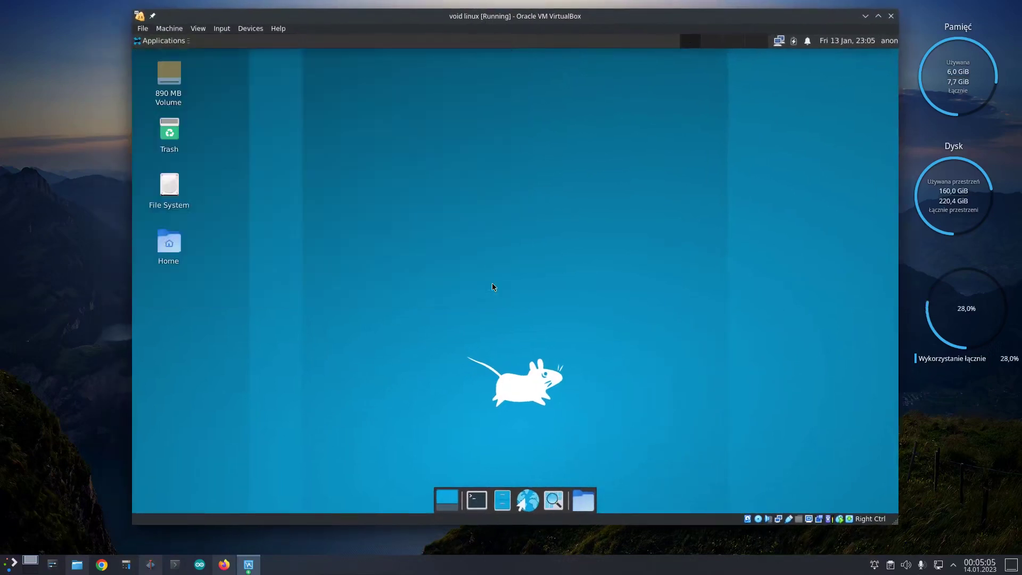
- Run sudo void-installer in a terminal on the live desktop and continue past the installer's welcome screen
{"action": "left_click", "coordinate": [474, 502]}
{"action": "left_click_drag", "start_coordinate": [365, 55], "coordinate": [557, 131]}
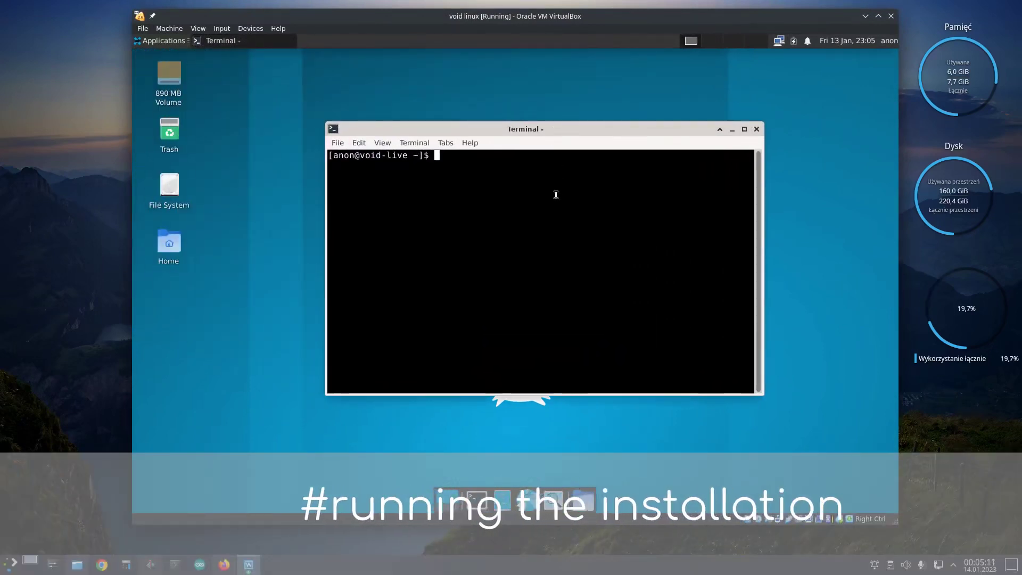
{"action": "type", "text": "void-ina"}
{"action": "key", "text": "BackSpace"}
{"action": "key", "text": "BackSpace"}
{"action": "type", "text": "s"}
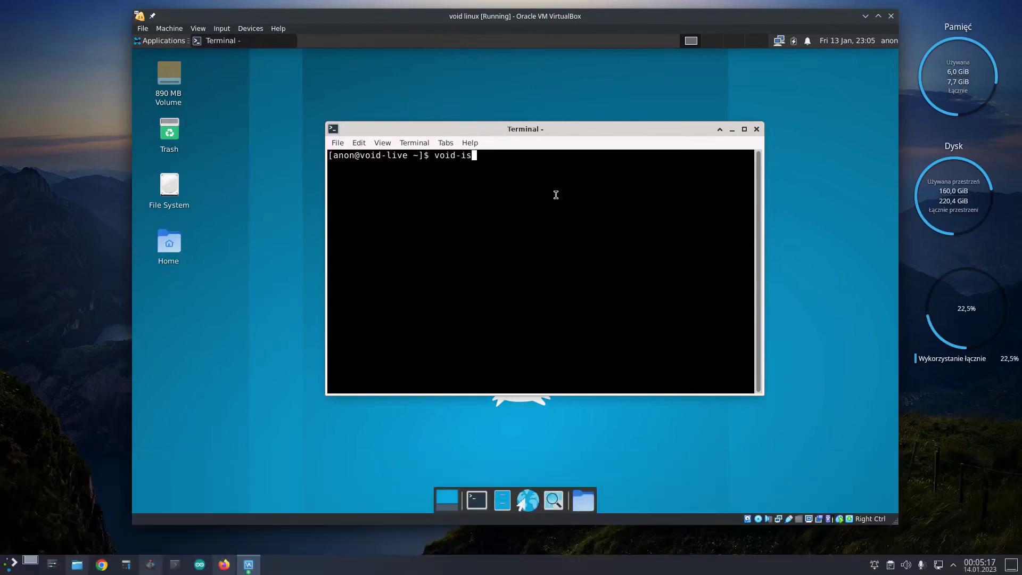
{"action": "key", "text": "BackSpace"}
{"action": "type", "text": "nstall"}
{"action": "key", "text": "Tab"}
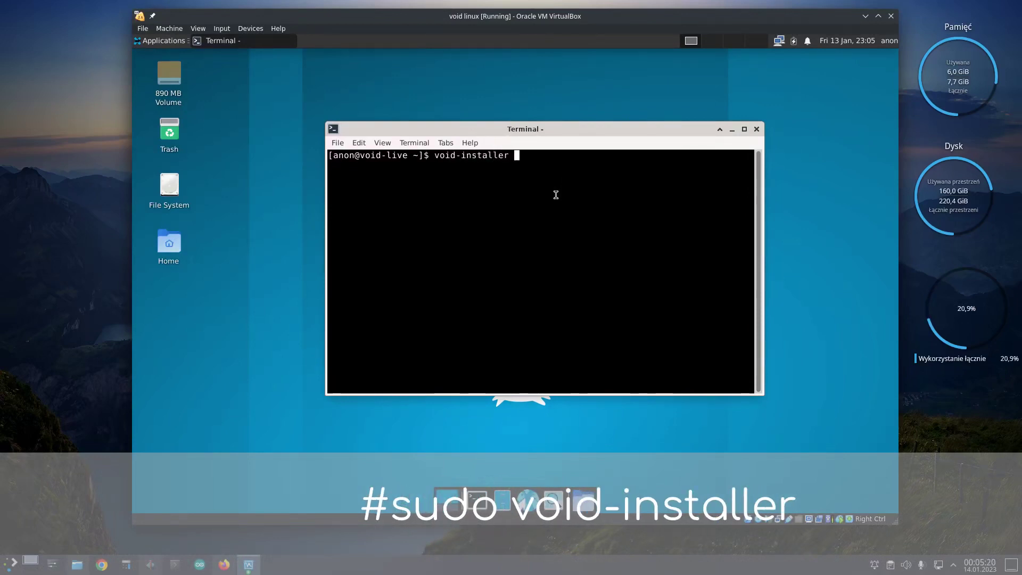
{"action": "key", "text": "Home"}
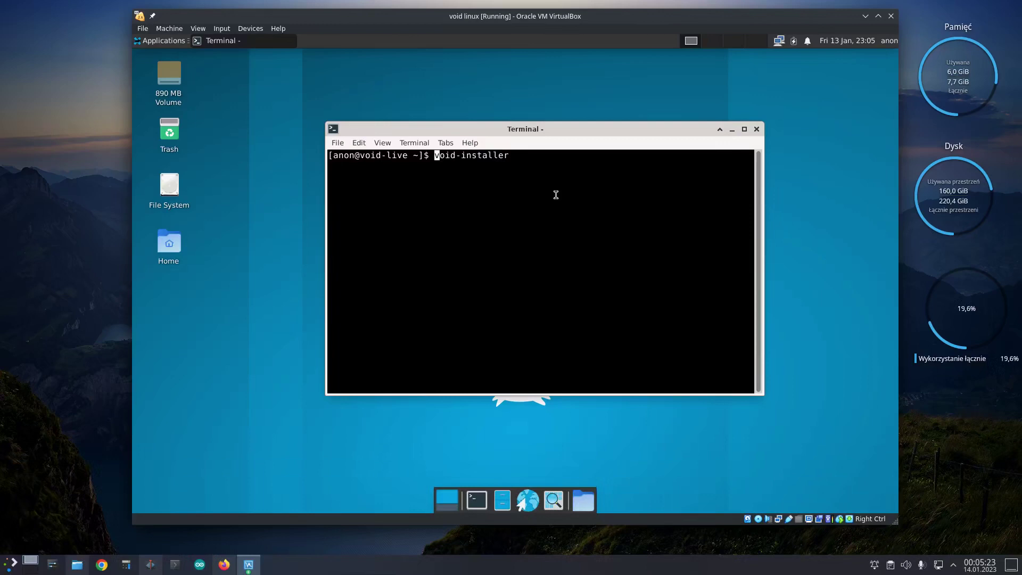
{"action": "type", "text": "sudo"}
{"action": "key", "text": "Return"}
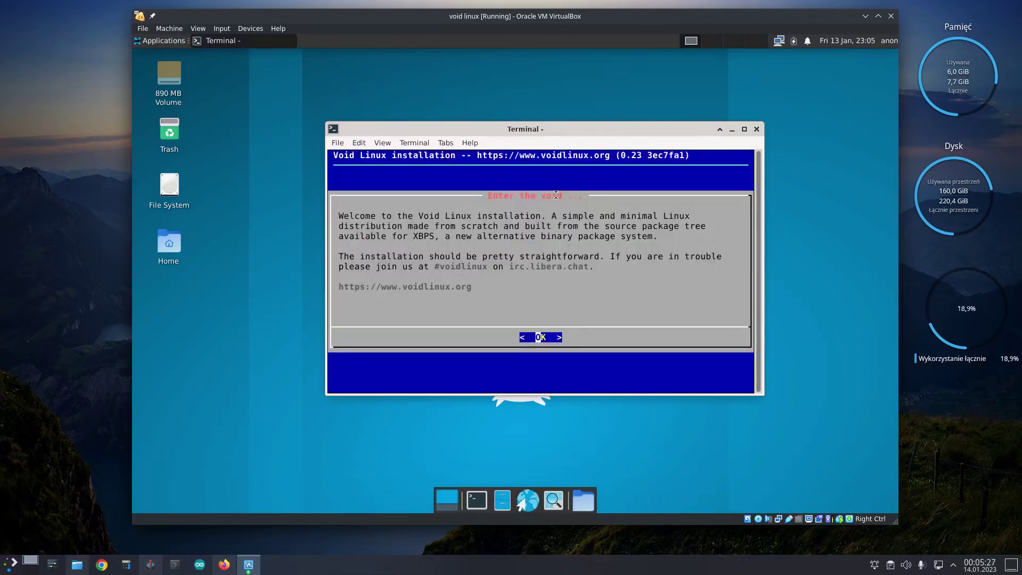
{"action": "key", "text": "Return"}
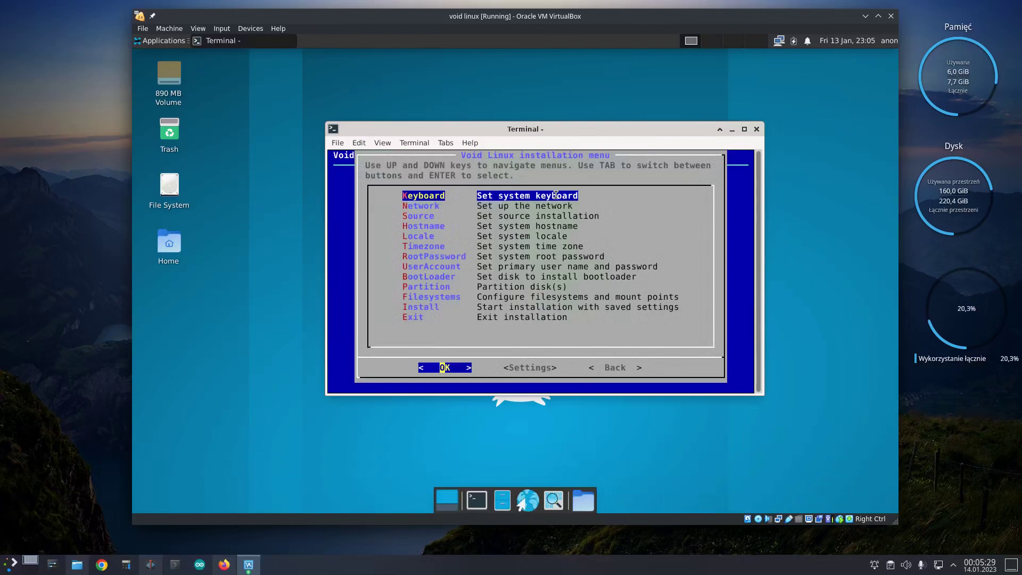
- Set the installer's system keyboard keymap to neo
{"action": "key", "text": "Return"}
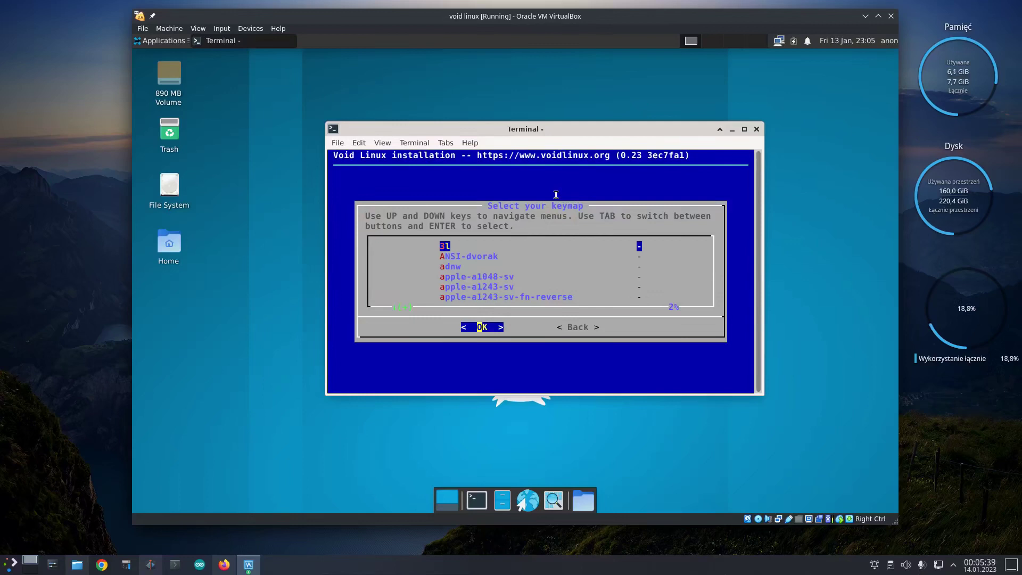
{"action": "key", "text": "n"}
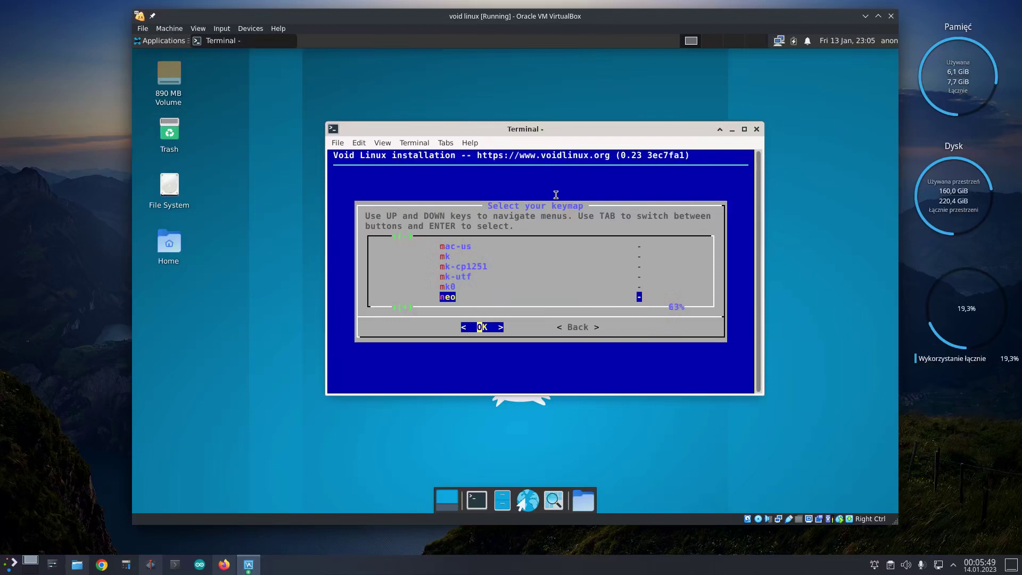
{"action": "key", "text": "Return"}
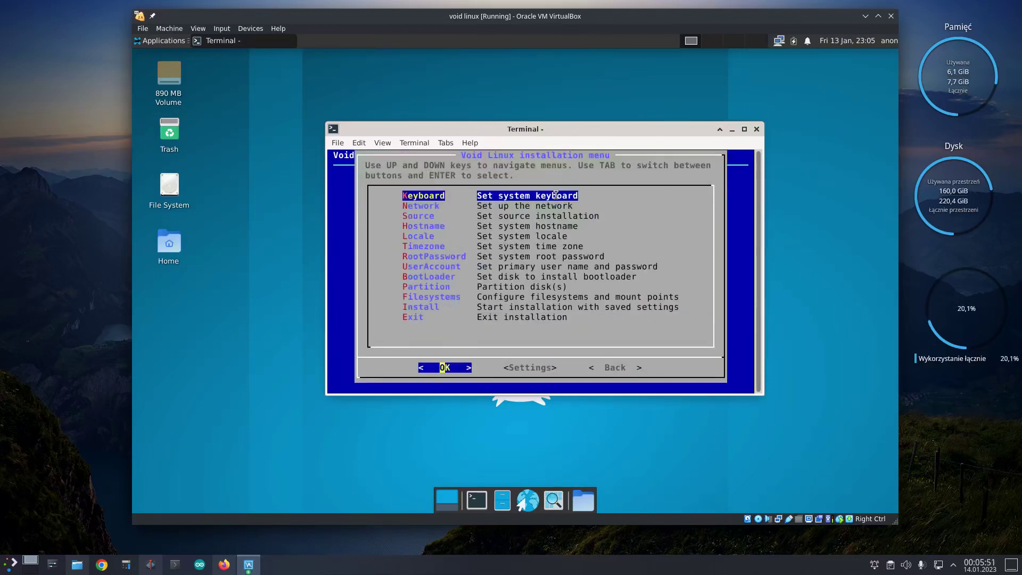
- Change the installer's system keyboard keymap to en
{"action": "key", "text": "Return"}
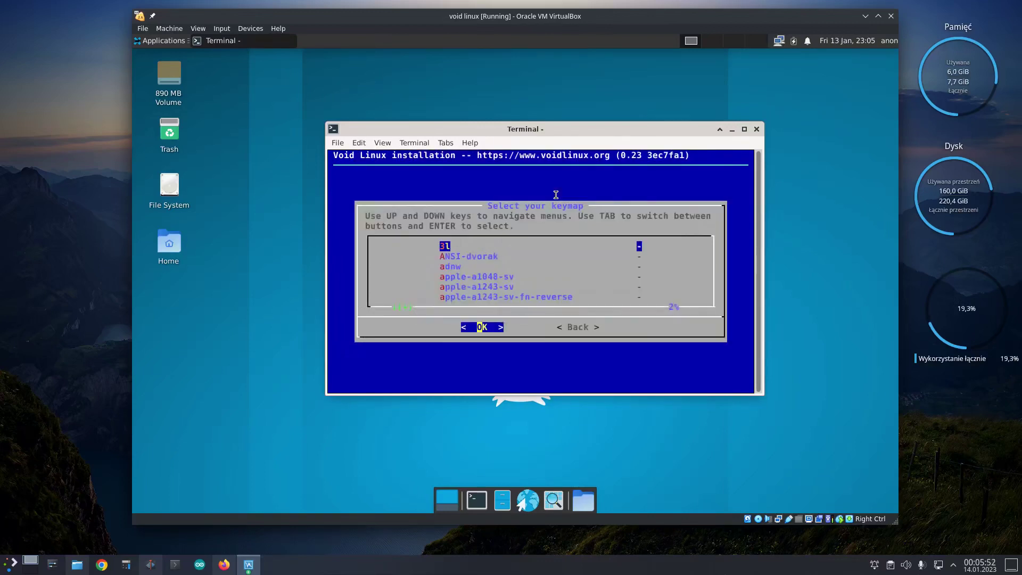
{"action": "key", "text": "Down"}
{"action": "key", "text": "Down"}
{"action": "key", "text": "Down"}
{"action": "key", "text": "Down"}
{"action": "key", "text": "Down"}
{"action": "key", "text": "Down"}
{"action": "key", "text": "Down"}
{"action": "key", "text": "Down"}
{"action": "key", "text": "Down"}
{"action": "key", "text": "Down"}
{"action": "key", "text": "Down"}
{"action": "key", "text": "Down"}
{"action": "key", "text": "Down"}
{"action": "key", "text": "Down"}
{"action": "key", "text": "Down"}
{"action": "key", "text": "Down"}
{"action": "key", "text": "Down"}
{"action": "key", "text": "Down"}
{"action": "key", "text": "Down"}
{"action": "key", "text": "Down"}
{"action": "key", "text": "Down"}
{"action": "key", "text": "Down"}
{"action": "key", "text": "Down"}
{"action": "key", "text": "Down"}
{"action": "key", "text": "Down"}
{"action": "key", "text": "Down"}
{"action": "key", "text": "Down"}
{"action": "key", "text": "Down"}
{"action": "key", "text": "Down"}
{"action": "key", "text": "Down"}
{"action": "key", "text": "Down"}
{"action": "key", "text": "Down"}
{"action": "key", "text": "Down"}
{"action": "key", "text": "Down"}
{"action": "key", "text": "Down"}
{"action": "key", "text": "Down"}
{"action": "key", "text": "Down"}
{"action": "key", "text": "Down"}
{"action": "key", "text": "Down"}
{"action": "key", "text": "Down"}
{"action": "key", "text": "Down"}
{"action": "key", "text": "Down"}
{"action": "key", "text": "Down"}
{"action": "key", "text": "Down"}
{"action": "key", "text": "Down"}
{"action": "key", "text": "Down"}
{"action": "key", "text": "Down"}
{"action": "key", "text": "Down"}
{"action": "key", "text": "Down"}
{"action": "key", "text": "Down"}
{"action": "key", "text": "Down"}
{"action": "key", "text": "Down"}
{"action": "key", "text": "Down"}
{"action": "key", "text": "Down"}
{"action": "key", "text": "Up"}
{"action": "key", "text": "Up"}
{"action": "key", "text": "Up"}
{"action": "key", "text": "Up"}
{"action": "key", "text": "Up"}
{"action": "key", "text": "Up"}
{"action": "key", "text": "Up"}
{"action": "key", "text": "Up"}
{"action": "key", "text": "Up"}
{"action": "key", "text": "Up"}
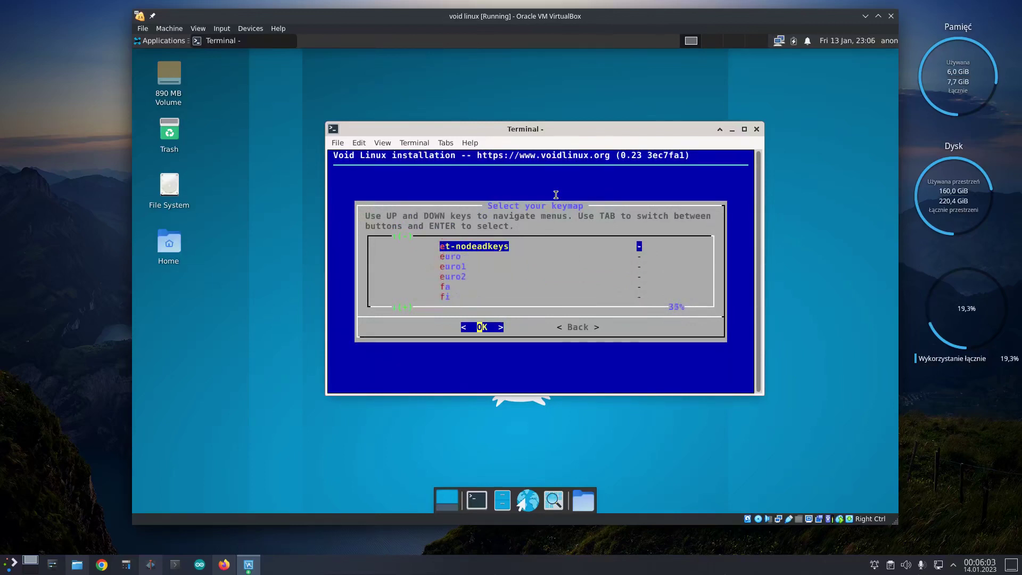
{"action": "key", "text": "Up"}
{"action": "key", "text": "Up"}
{"action": "key", "text": "Down"}
{"action": "key", "text": "Down"}
{"action": "key", "text": "Up"}
{"action": "key", "text": "Up"}
{"action": "key", "text": "Up"}
{"action": "key", "text": "Up"}
{"action": "key", "text": "Up"}
{"action": "key", "text": "Up"}
{"action": "key", "text": "Up"}
{"action": "key", "text": "Down"}
{"action": "key", "text": "Down"}
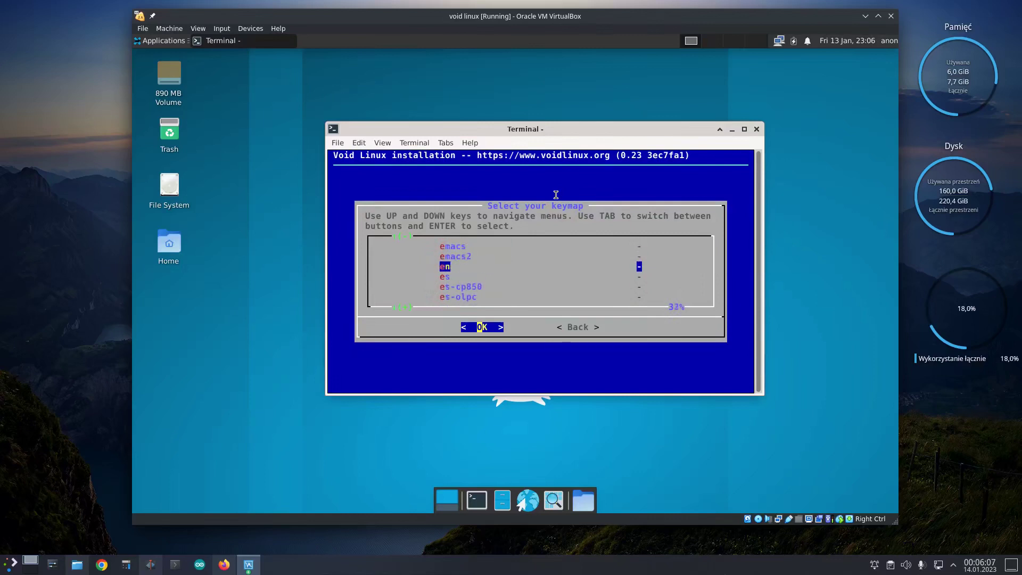
{"action": "key", "text": "Return"}
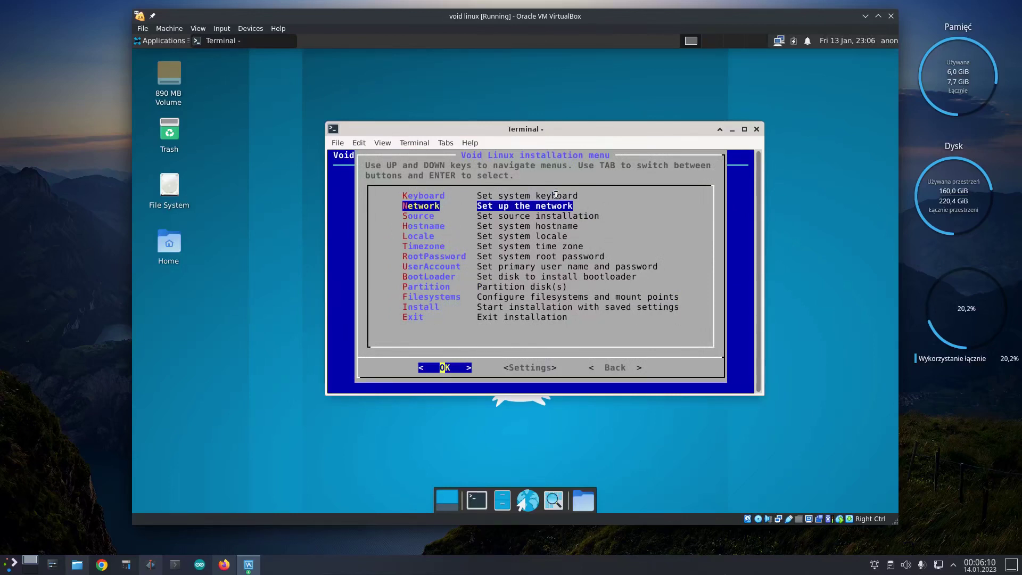
- Run the installer's network setup check and set the installation source to Local, using packages from the ISO image
{"action": "key", "text": "Return"}
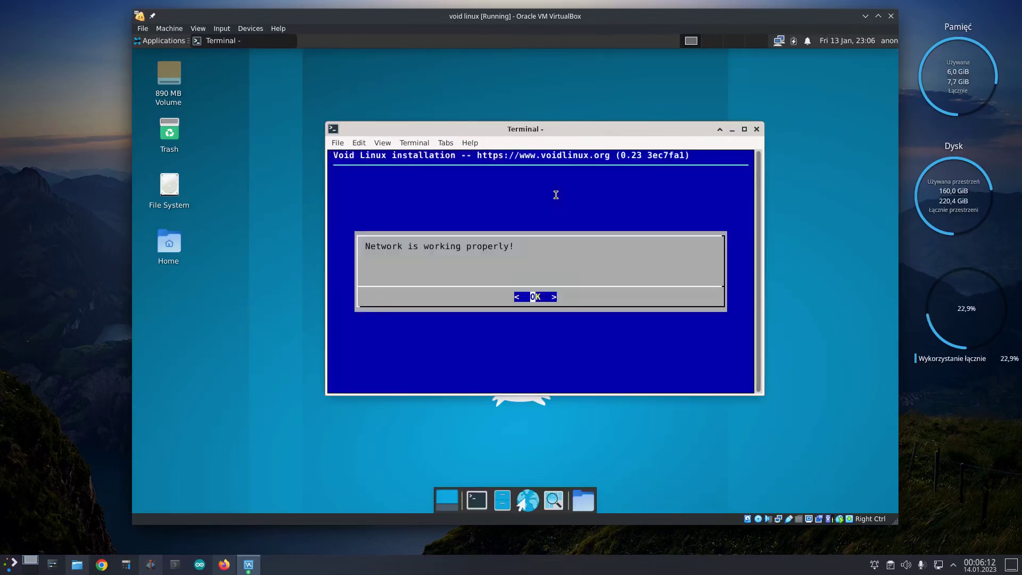
{"action": "key", "text": "Return"}
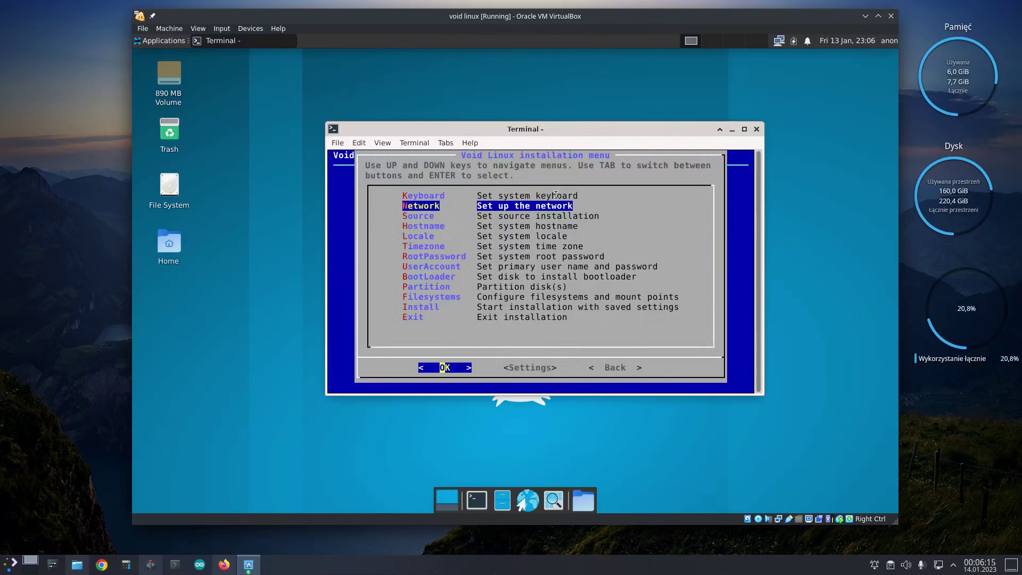
{"action": "key", "text": "Down"}
{"action": "key", "text": "Return"}
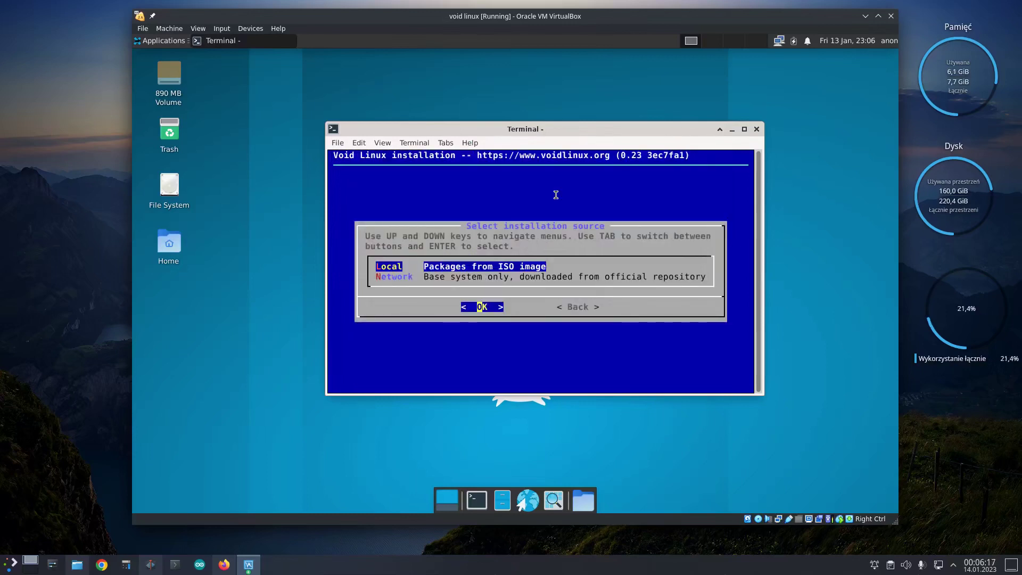
{"action": "key", "text": "Return"}
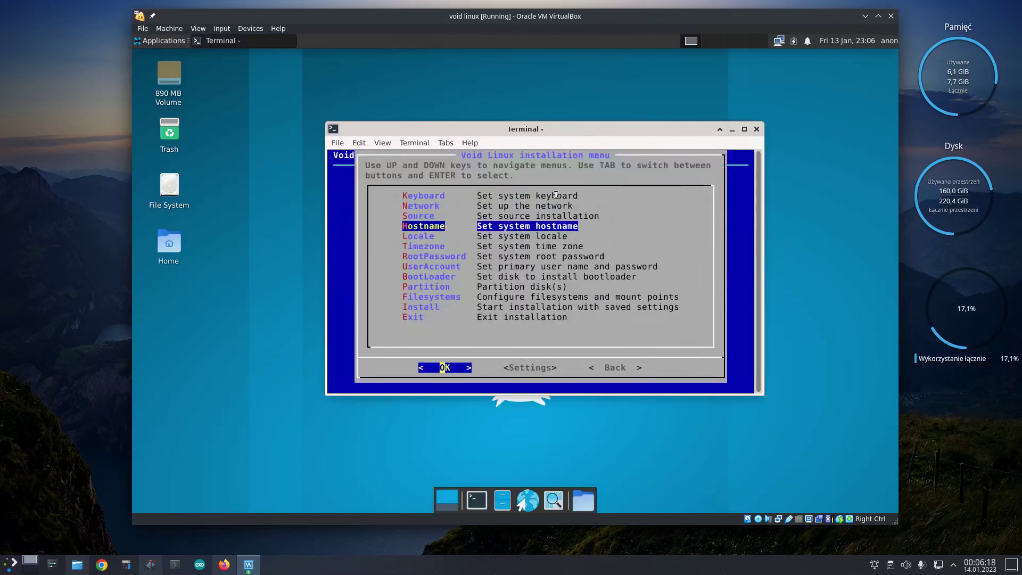
- Set the machine hostname to void
{"action": "key", "text": "Return"}
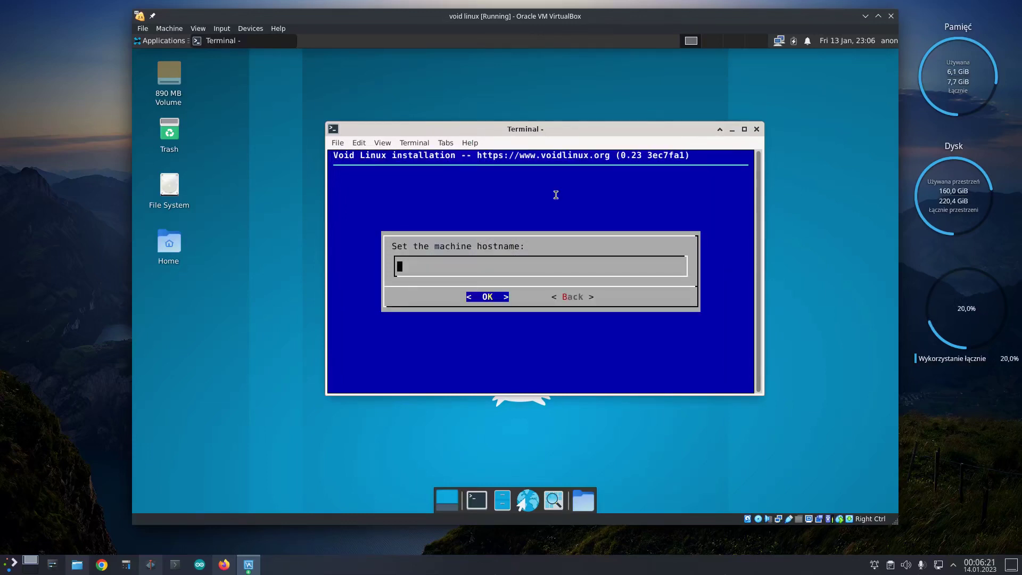
{"action": "type", "text": "void"}
{"action": "key", "text": "Return"}
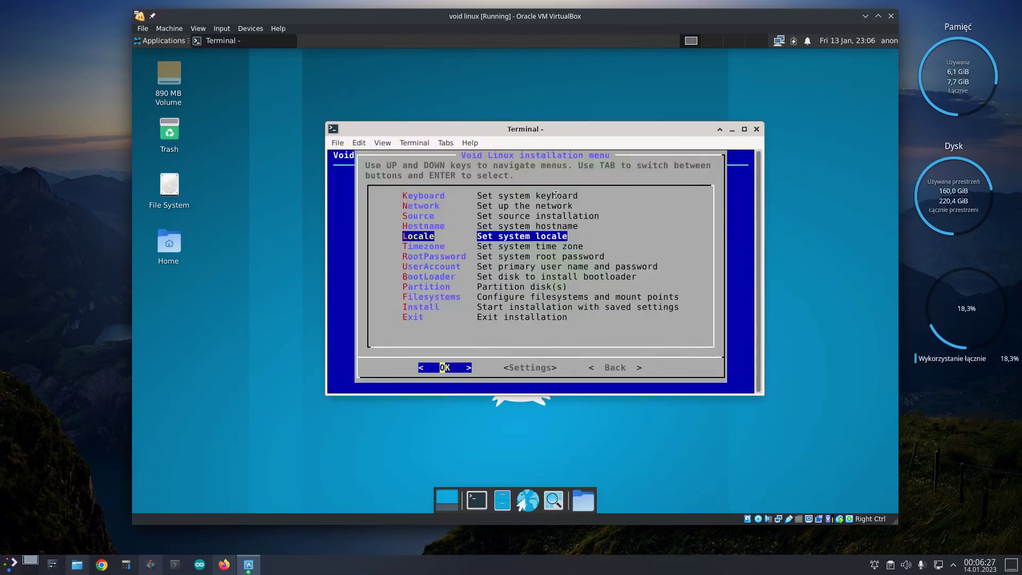
- Set the system locale to en_GB.UTF-8, English (Great Britain)
{"action": "key", "text": "Return"}
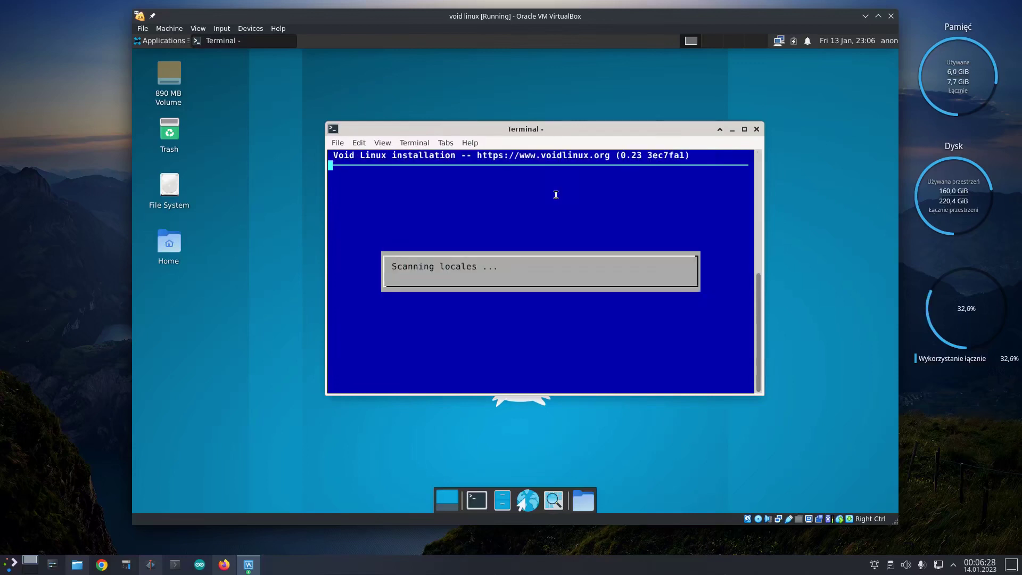
{"action": "key", "text": "Down"}
{"action": "key", "text": "Down"}
{"action": "key", "text": "Down"}
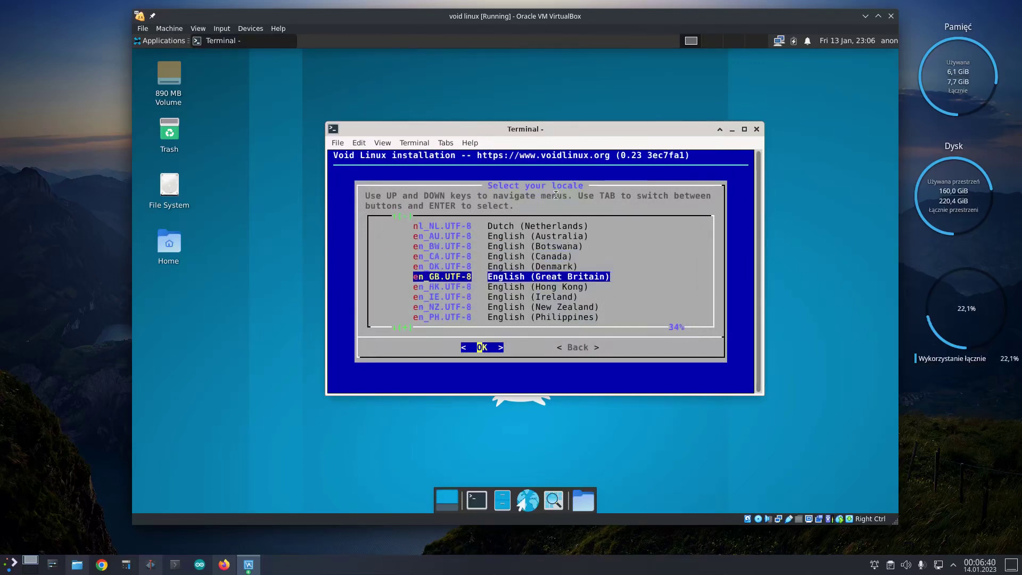
{"action": "key", "text": "Return"}
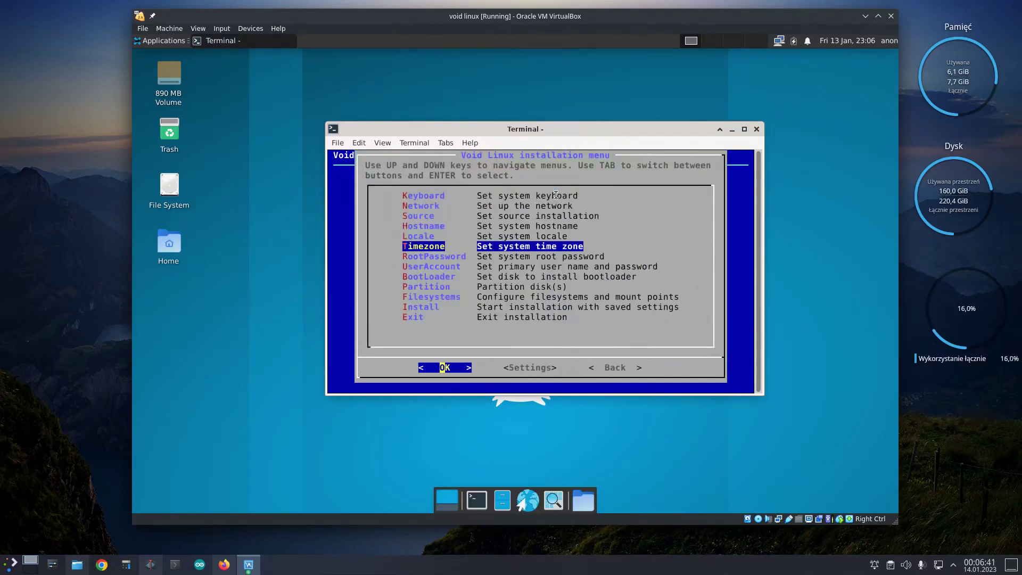
- Set the system time zone to the Europe area with Amsterdam as the location
{"action": "key", "text": "Return"}
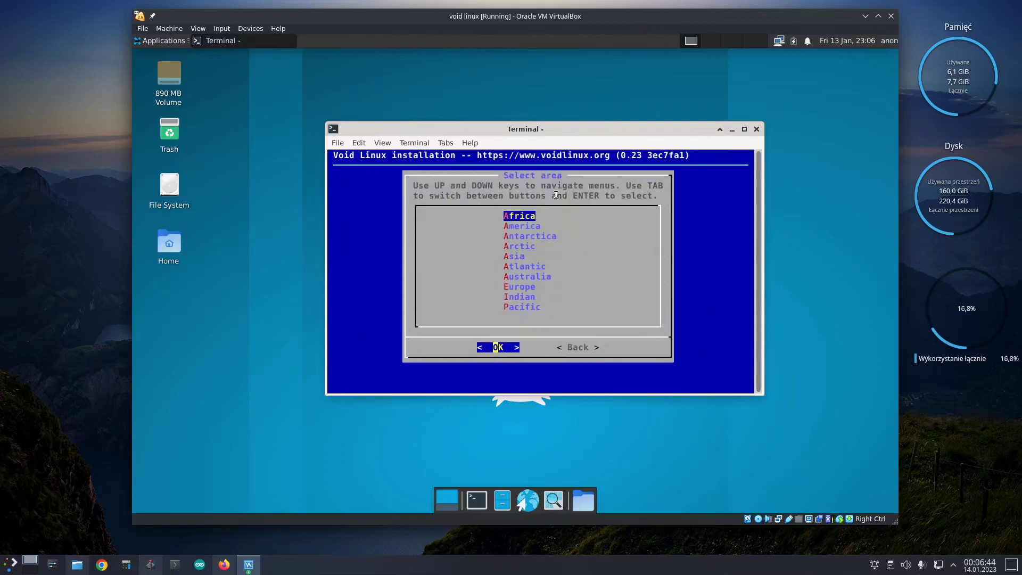
{"action": "key", "text": "e"}
{"action": "key", "text": "Down"}
{"action": "key", "text": "Up"}
{"action": "key", "text": "Return"}
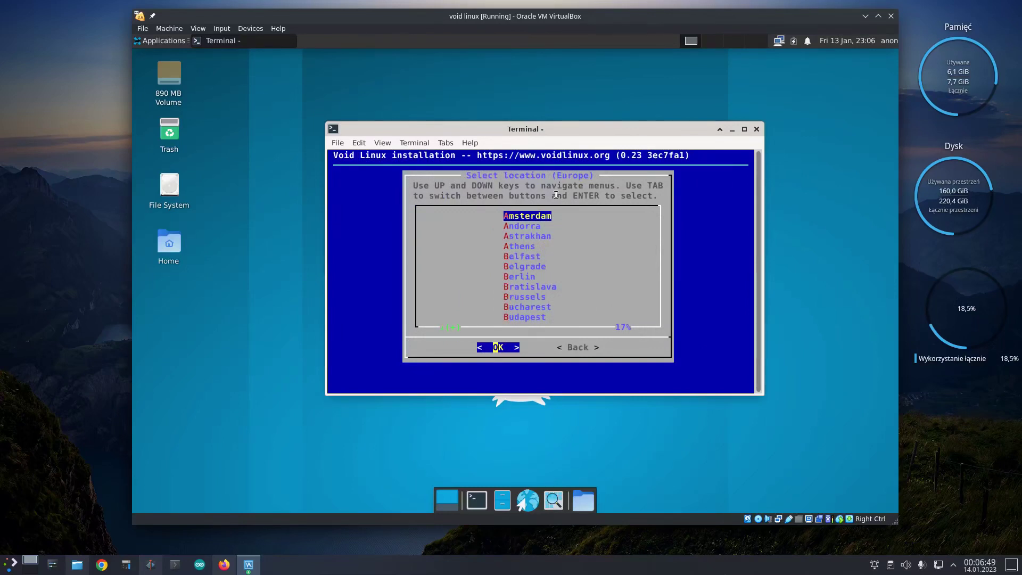
{"action": "key", "text": "Return"}
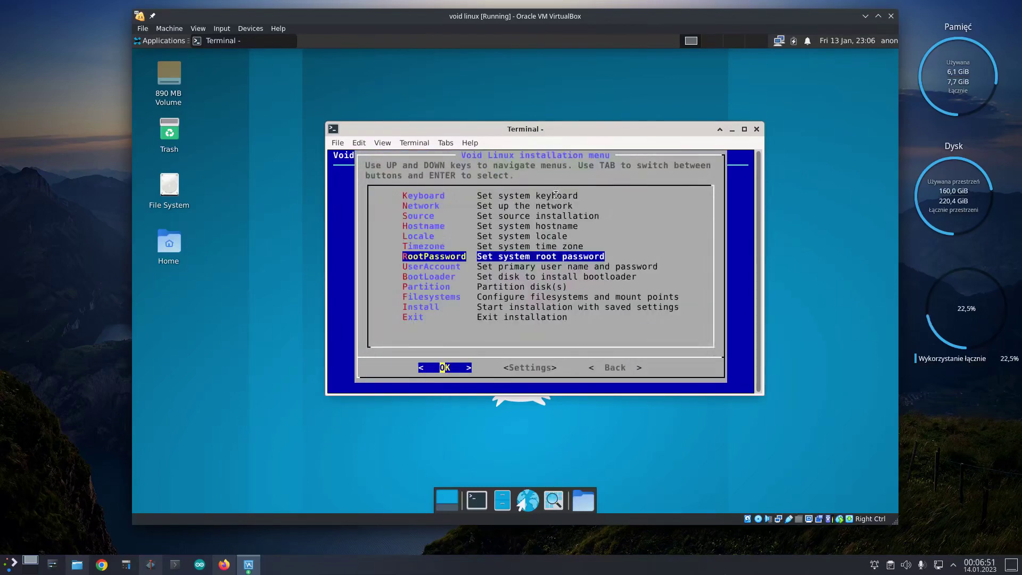
- Set the system root password, entering it a second time to verify it
{"action": "key", "text": "Return"}
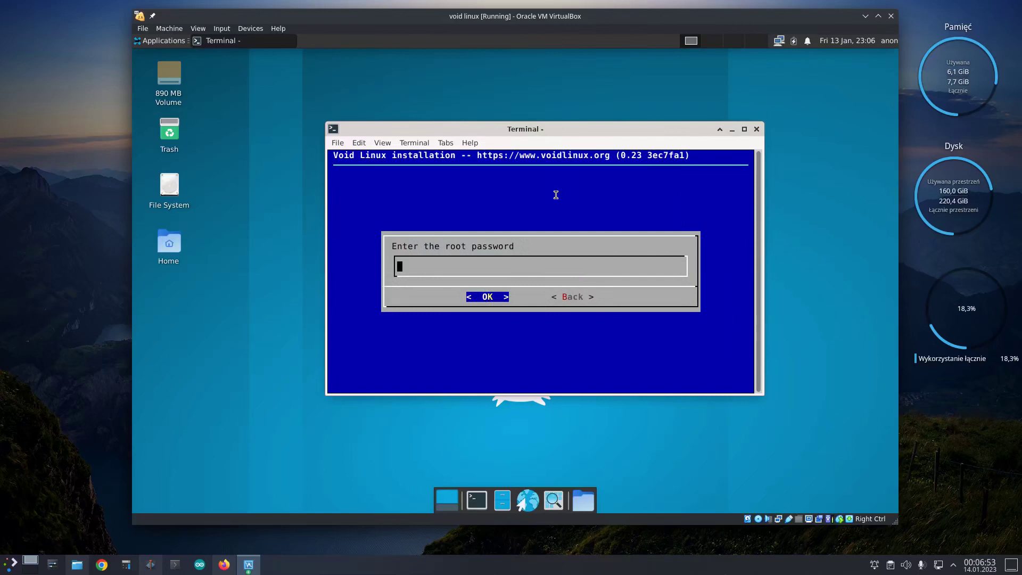
{"action": "type", "text": "***"}
{"action": "key", "text": "Return"}
{"action": "type", "text": "***"}
{"action": "key", "text": "Return"}
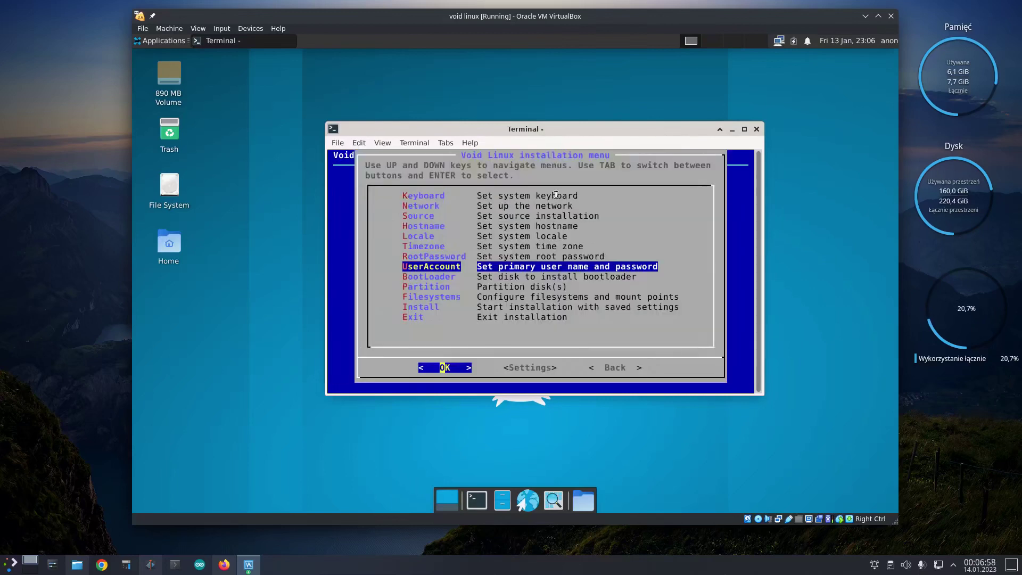
- Set up the primary user account with void as both the login name and the display name
{"action": "key", "text": "Return"}
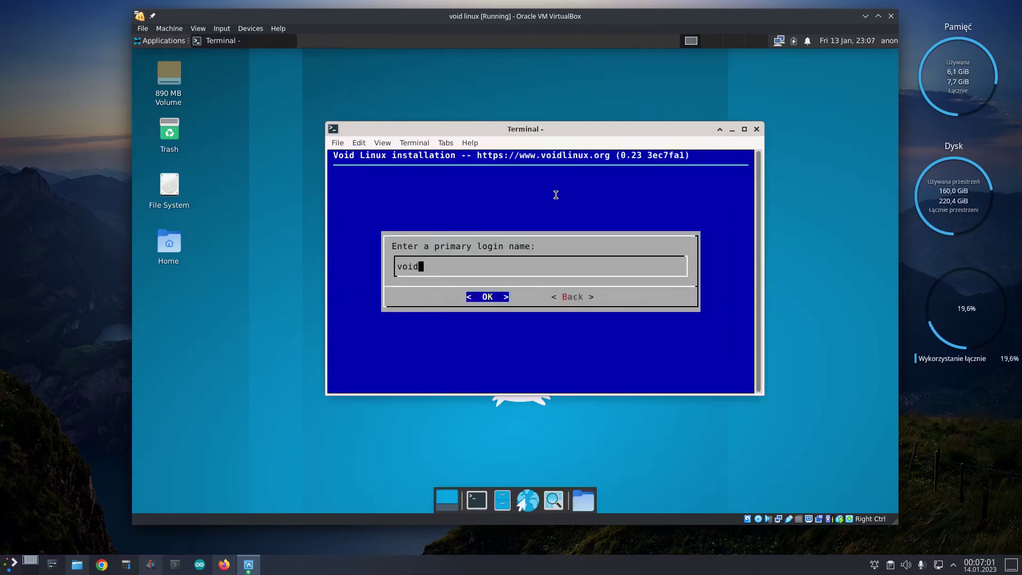
{"action": "key", "text": "Return"}
{"action": "key", "text": "BackSpace"}
{"action": "key", "text": "BackSpace"}
{"action": "key", "text": "BackSpace"}
{"action": "key", "text": "BackSpace"}
{"action": "key", "text": "BackSpace"}
{"action": "key", "text": "BackSpace"}
{"action": "key", "text": "BackSpace"}
{"action": "key", "text": "BackSpace"}
{"action": "key", "text": "BackSpace"}
{"action": "type", "text": "void"}
{"action": "key", "text": "Return"}
- Enter the void user's password twice and accept the default group membership
{"action": "type", "text": "***"}
{"action": "key", "text": "Return"}
{"action": "type", "text": "***"}
{"action": "key", "text": "Return"}
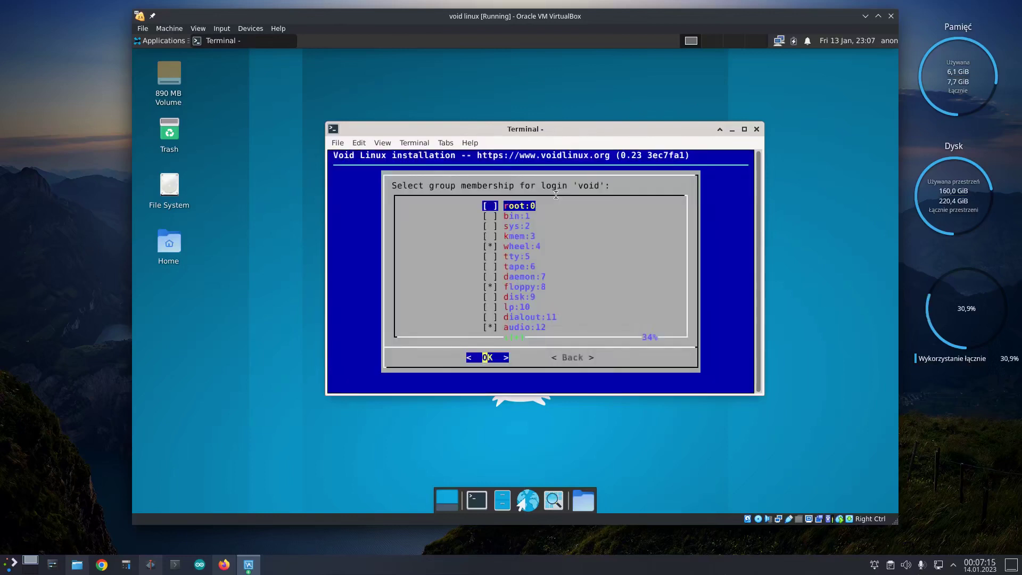
{"action": "key", "text": "Return"}
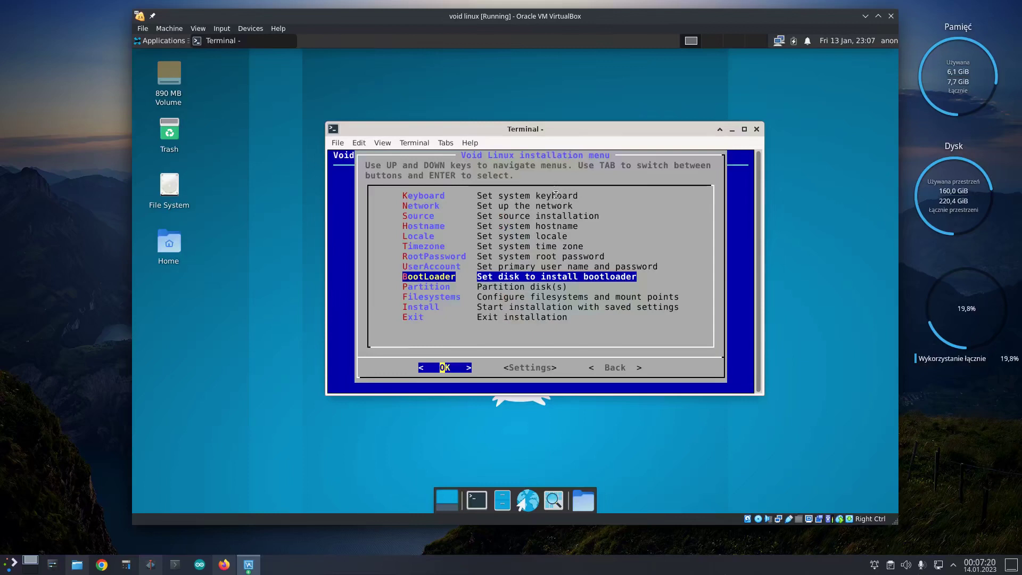
- Set the bootloader to install on the offered disk and use a graphical terminal for it
{"action": "key", "text": "Return"}
{"action": "key", "text": "Return"}
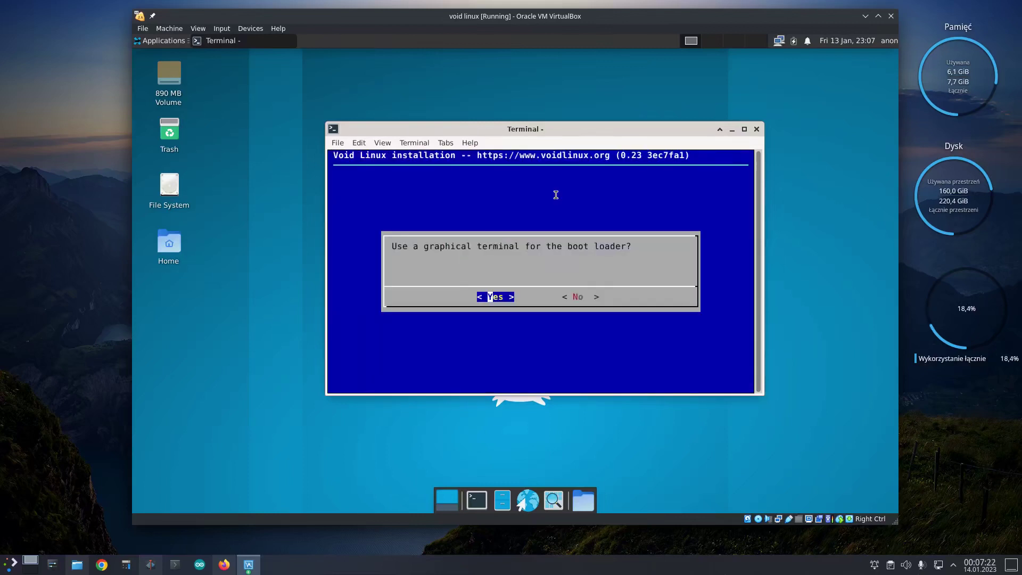
{"action": "key", "text": "Return"}
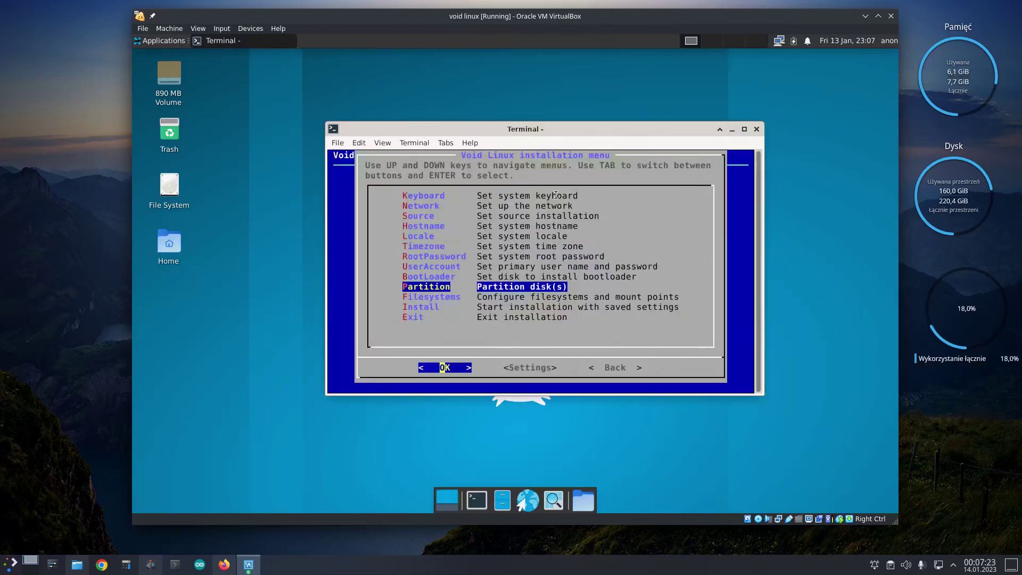
- Open the disk /dev/sda for partitioning in cfdisk and create a gpt label on it
{"action": "key", "text": "Return"}
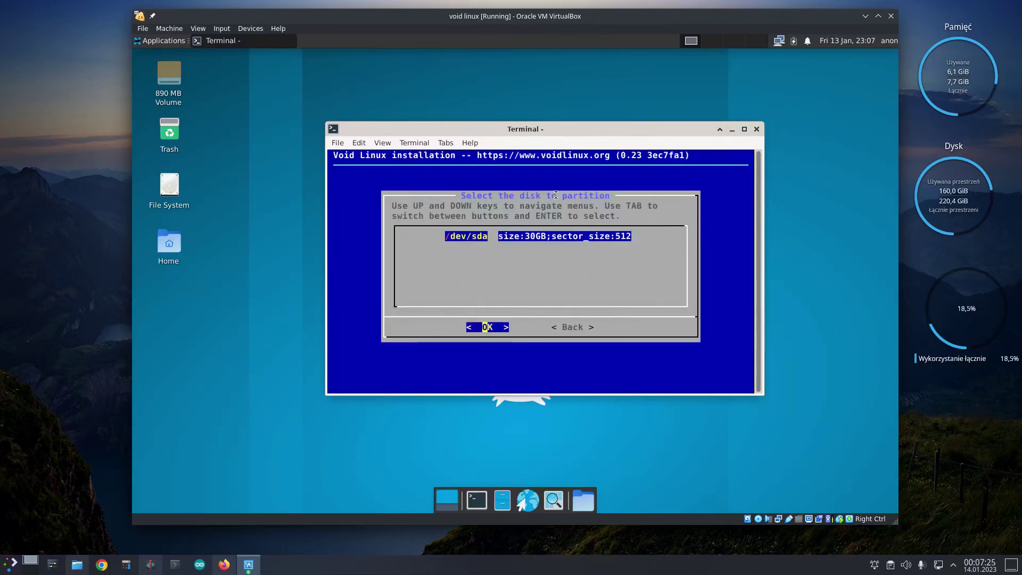
{"action": "key", "text": "Return"}
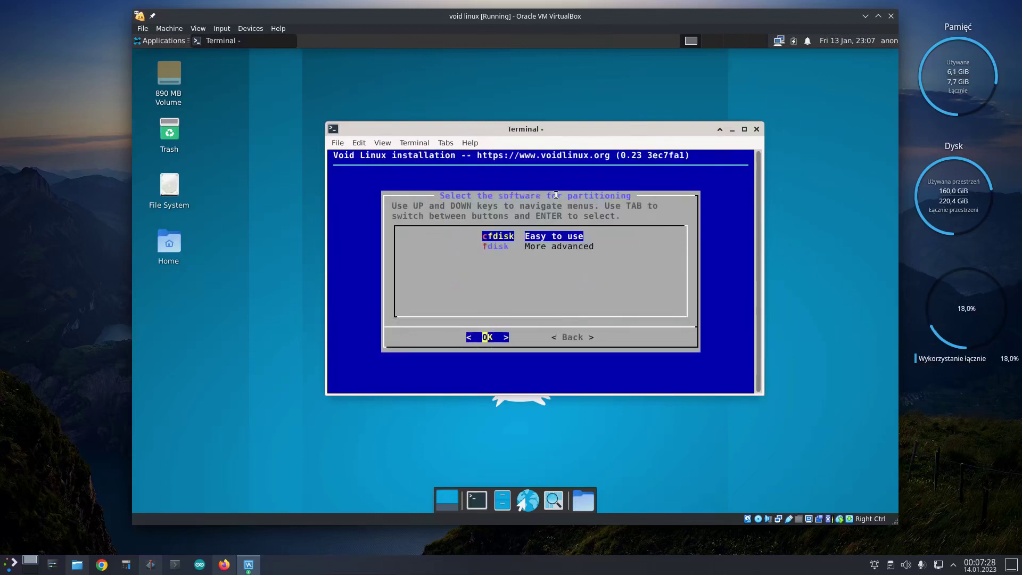
{"action": "key", "text": "Return"}
{"action": "key", "text": "Return"}
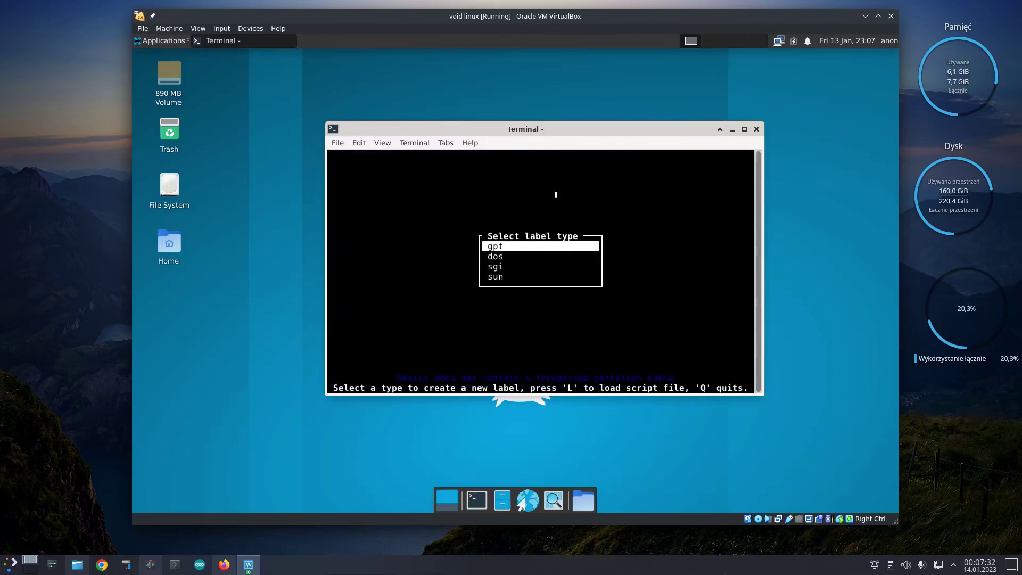
{"action": "key", "text": "Return"}
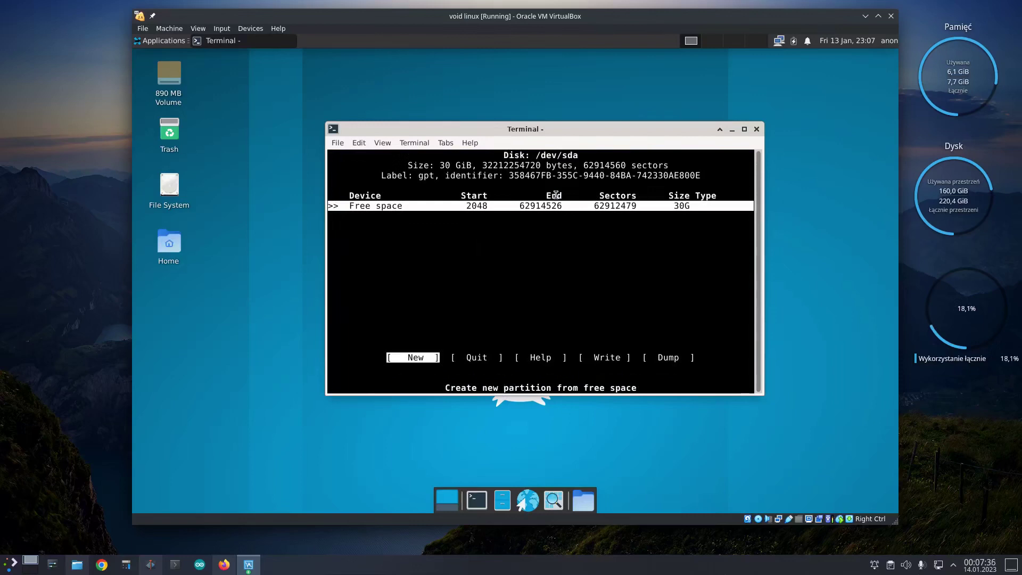
- Create a 1M partition from the free space on /dev/sda
{"action": "key", "text": "Return"}
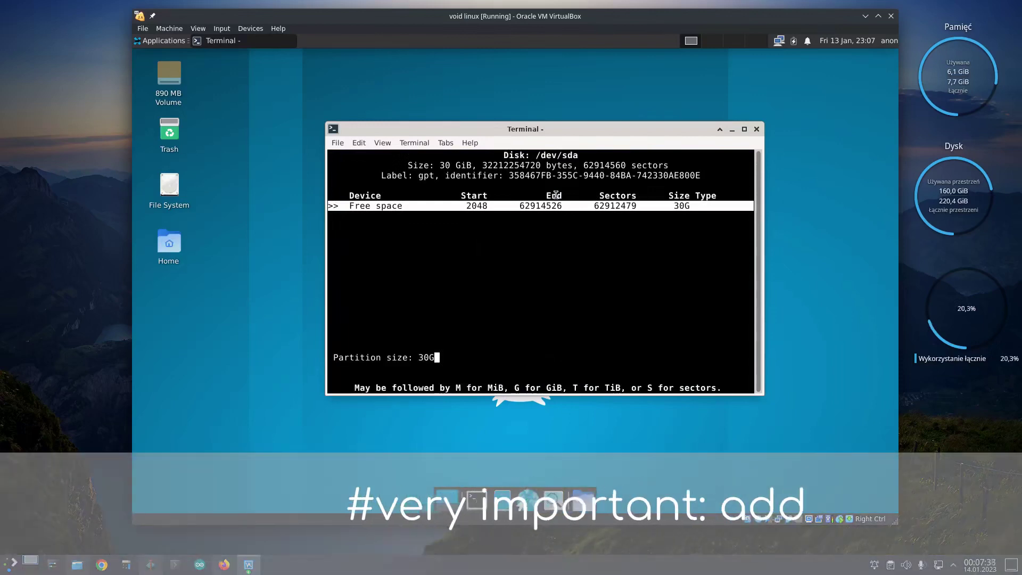
{"action": "key", "text": "BackSpace"}
{"action": "key", "text": "BackSpace"}
{"action": "key", "text": "BackSpace"}
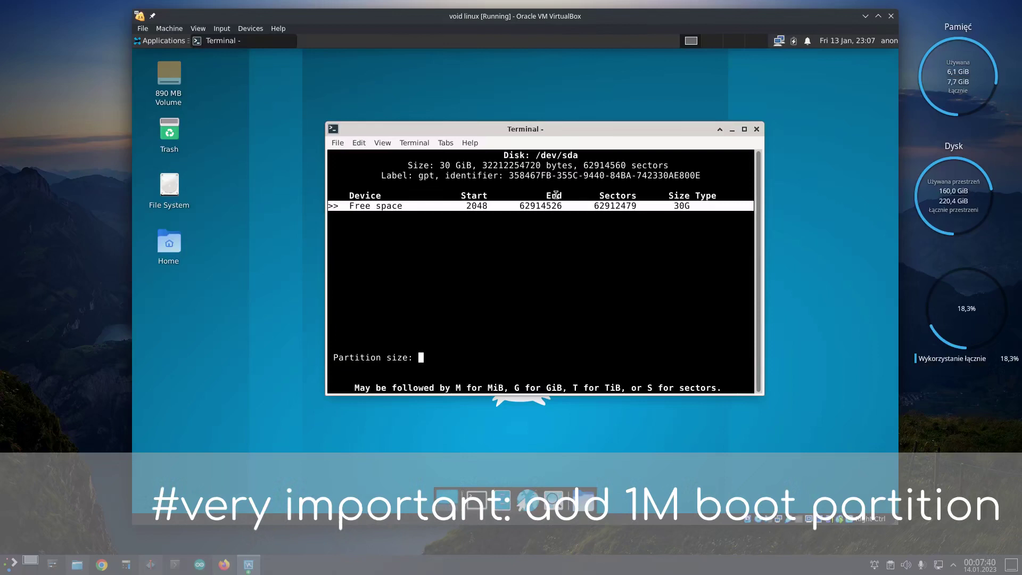
{"action": "type", "text": "1M"}
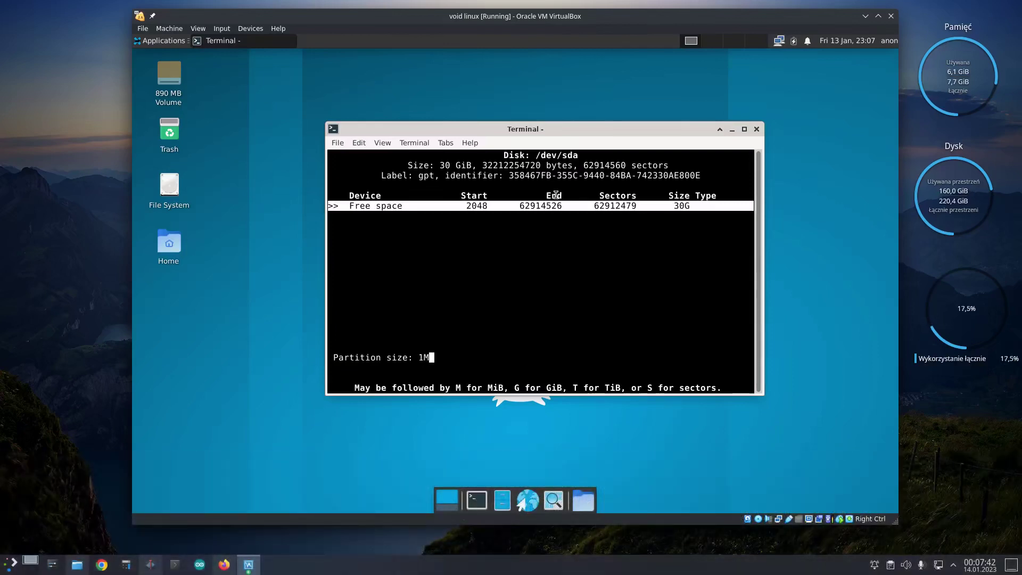
{"action": "key", "text": "Return"}
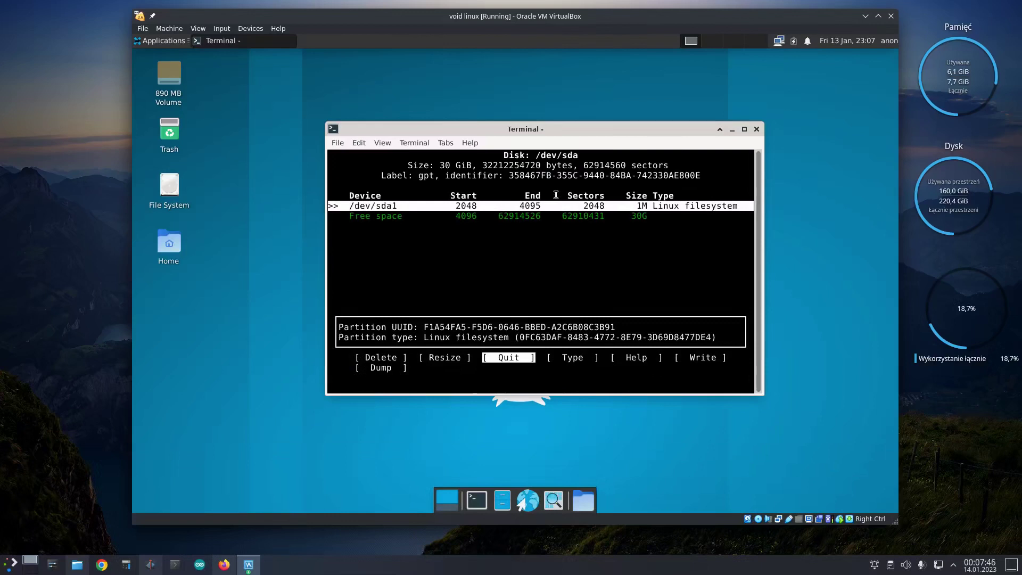
- Create a 28G partition from the free space after the 1M partition
{"action": "key", "text": "Down"}
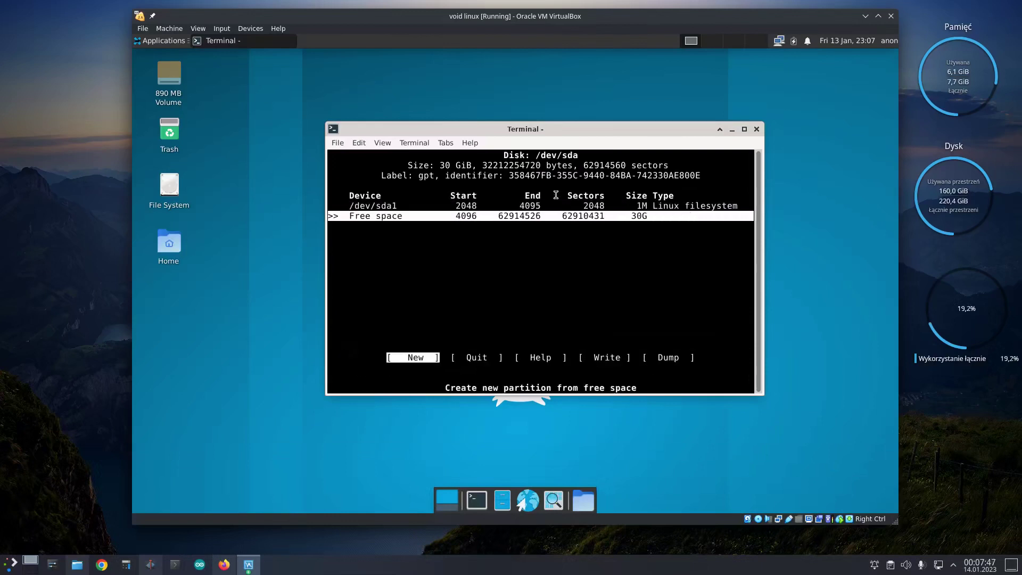
{"action": "key", "text": "Return"}
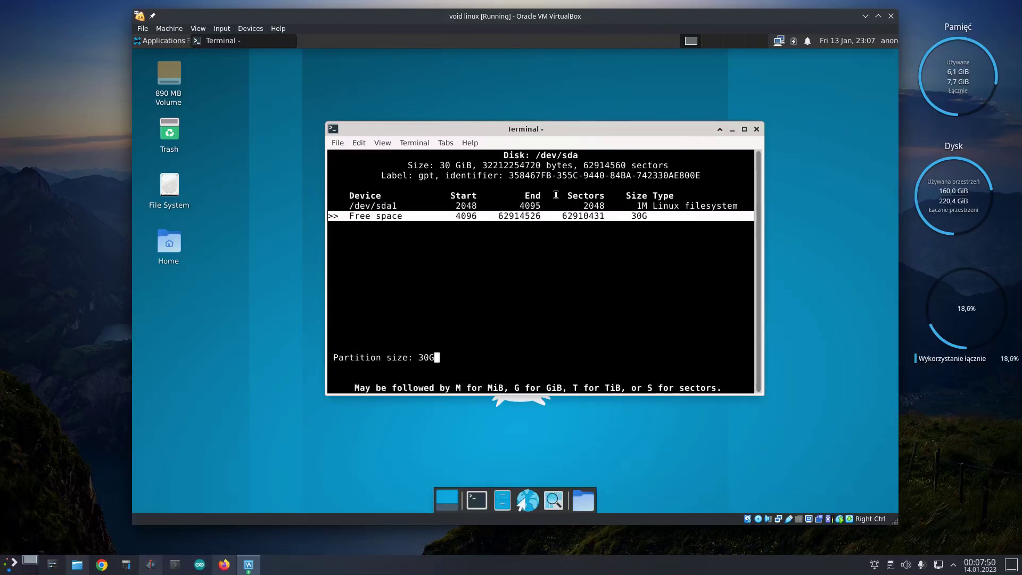
{"action": "key", "text": "BackSpace"}
{"action": "key", "text": "BackSpace"}
{"action": "key", "text": "BackSpace"}
{"action": "type", "text": "28G"}
{"action": "key", "text": "Return"}
- Create a 2G partition from the remaining free space on /dev/sda
{"action": "key", "text": "Down"}
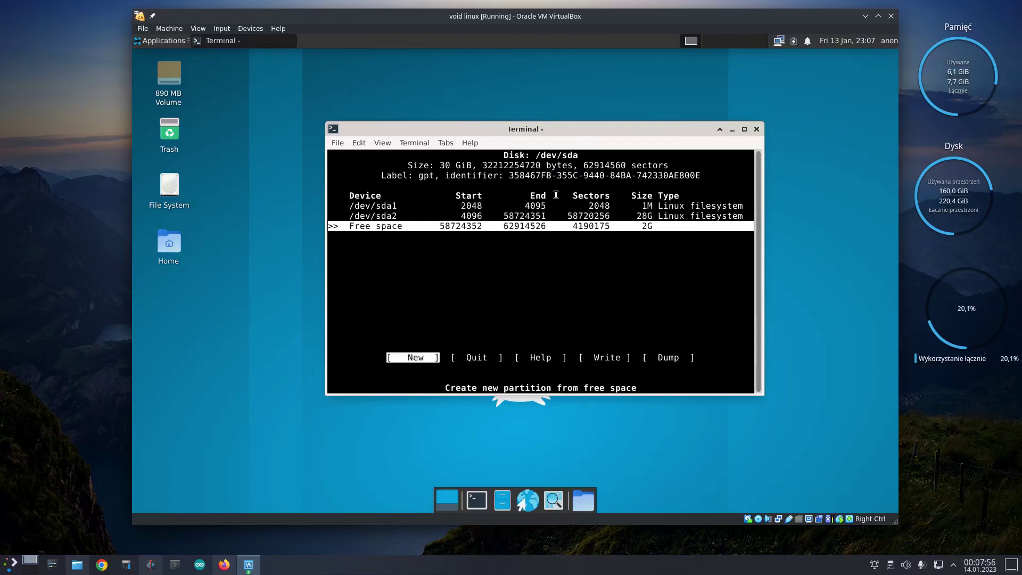
{"action": "key", "text": "Return"}
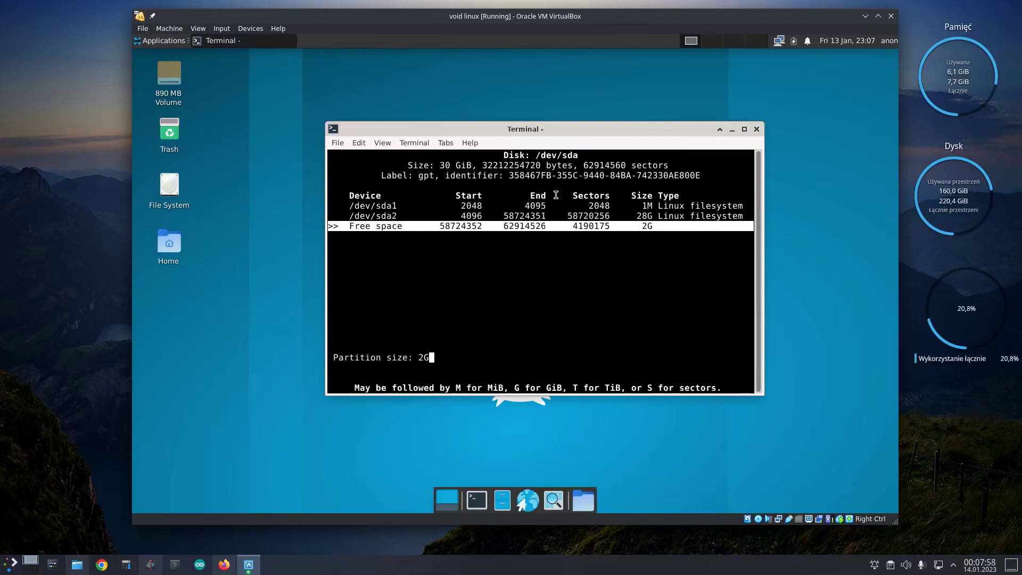
{"action": "key", "text": "Return"}
- Change the type of the 2G partition /dev/sda3 to Linux swap
{"action": "key", "text": "Right"}
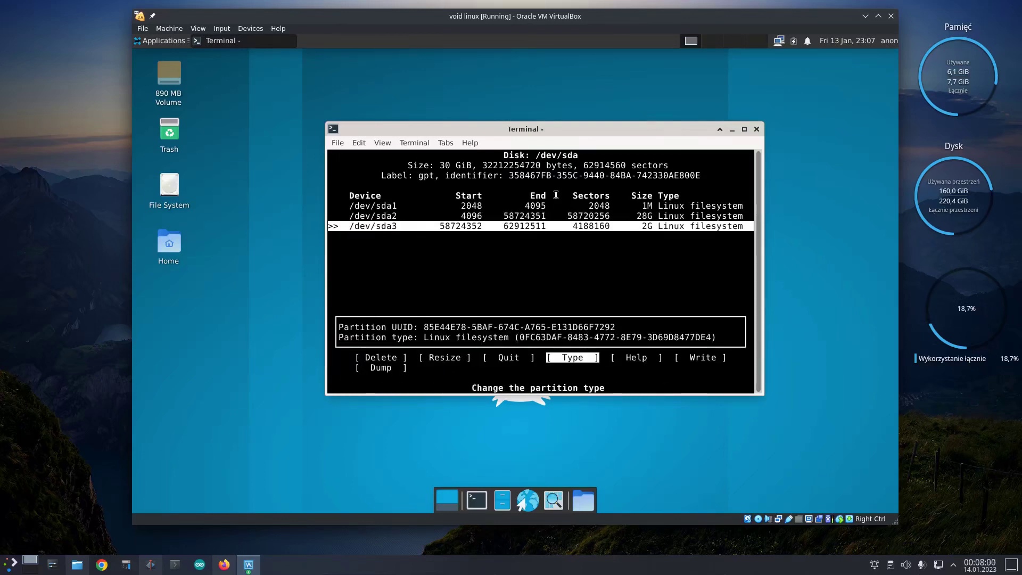
{"action": "key", "text": "Return"}
{"action": "key", "text": "Up"}
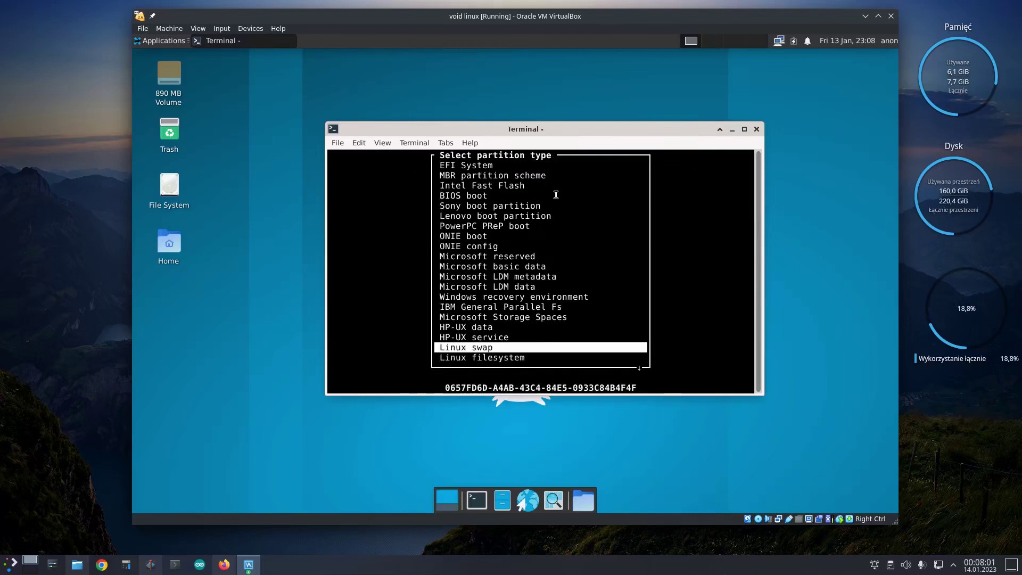
{"action": "key", "text": "Return"}
- Change the type of the 1M partition /dev/sda1 to BIOS boot
{"action": "key", "text": "Up"}
{"action": "key", "text": "Up"}
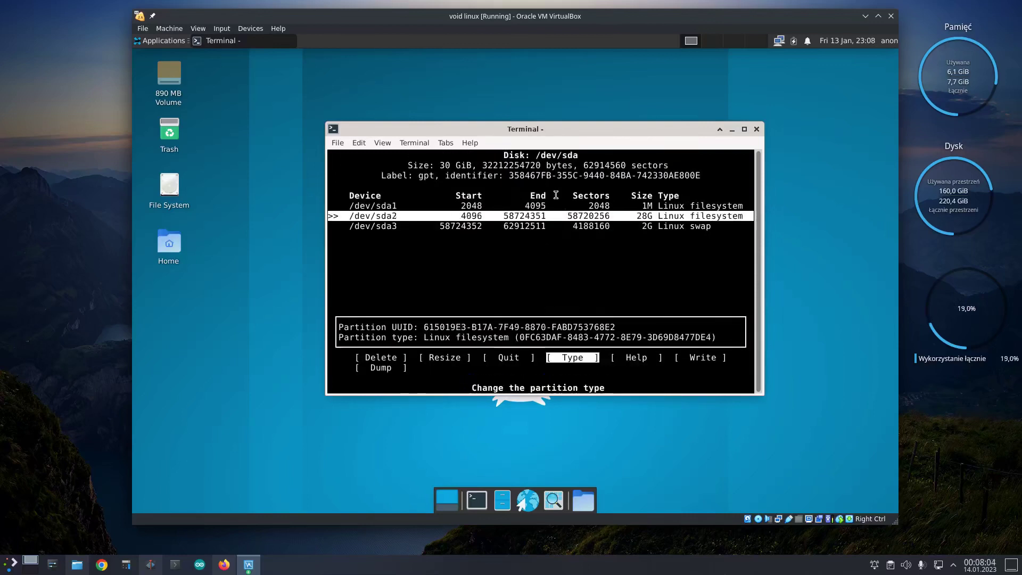
{"action": "key", "text": "Return"}
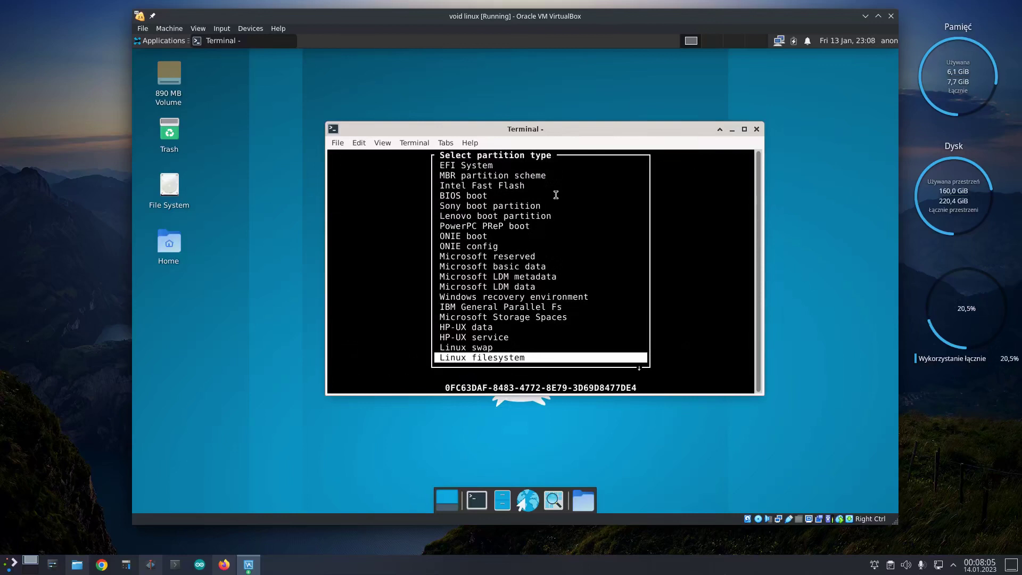
{"action": "key", "text": "Up"}
{"action": "key", "text": "Up"}
{"action": "key", "text": "Up"}
{"action": "key", "text": "Up"}
{"action": "key", "text": "Up"}
{"action": "key", "text": "Up"}
{"action": "key", "text": "Up"}
{"action": "key", "text": "Up"}
{"action": "key", "text": "Up"}
{"action": "key", "text": "Up"}
{"action": "key", "text": "Up"}
{"action": "key", "text": "Up"}
{"action": "key", "text": "Up"}
{"action": "key", "text": "Up"}
{"action": "key", "text": "Up"}
{"action": "key", "text": "Up"}
{"action": "key", "text": "Up"}
{"action": "key", "text": "Up"}
{"action": "key", "text": "Up"}
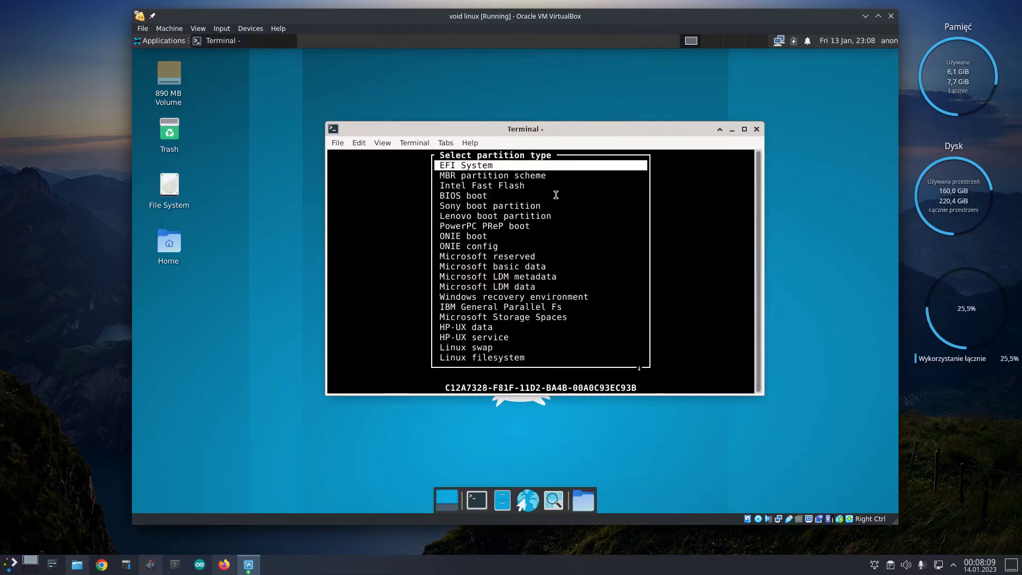
{"action": "key", "text": "Down"}
{"action": "key", "text": "Down"}
{"action": "key", "text": "Down"}
{"action": "key", "text": "Return"}
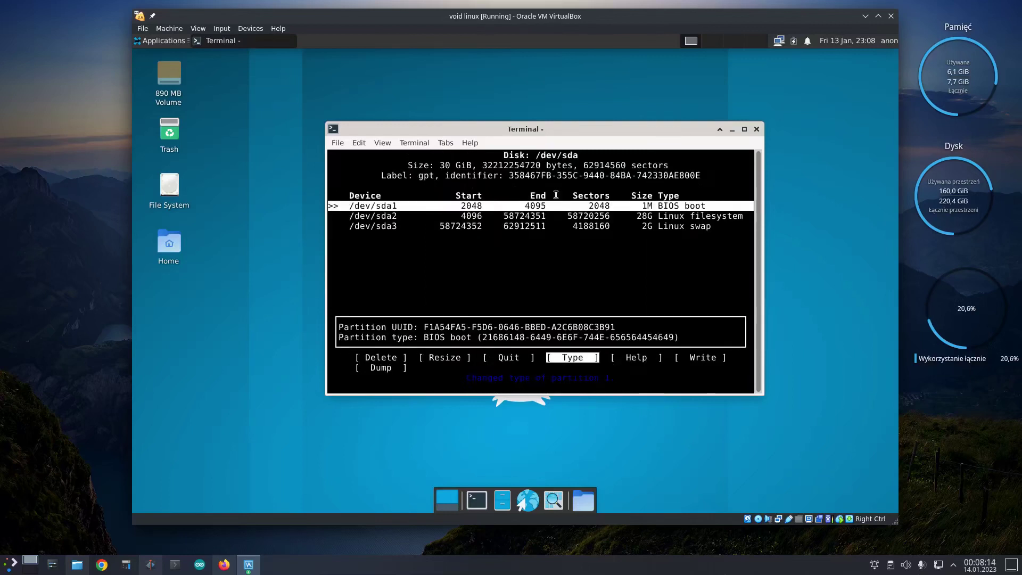
- Write the partition table to disk, answering yes, and quit cfdisk
{"action": "key", "text": "Right"}
{"action": "key", "text": "Right"}
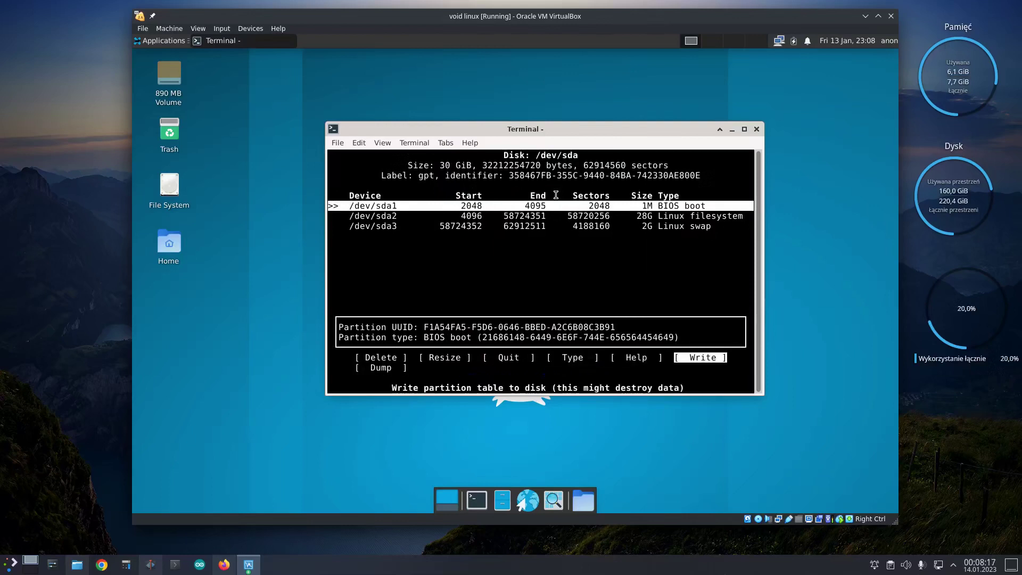
{"action": "key", "text": "Return"}
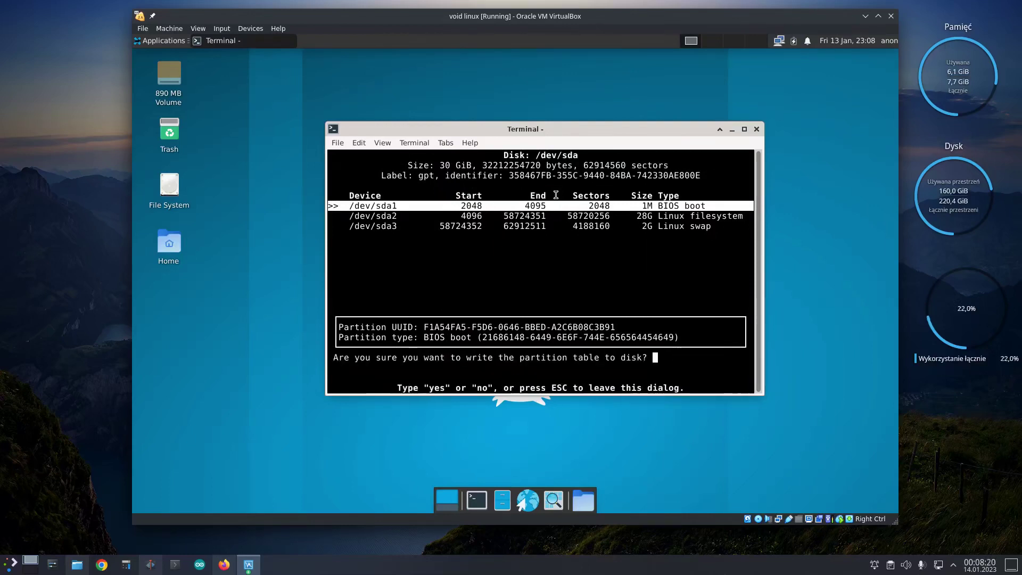
{"action": "type", "text": "yes"}
{"action": "key", "text": "Return"}
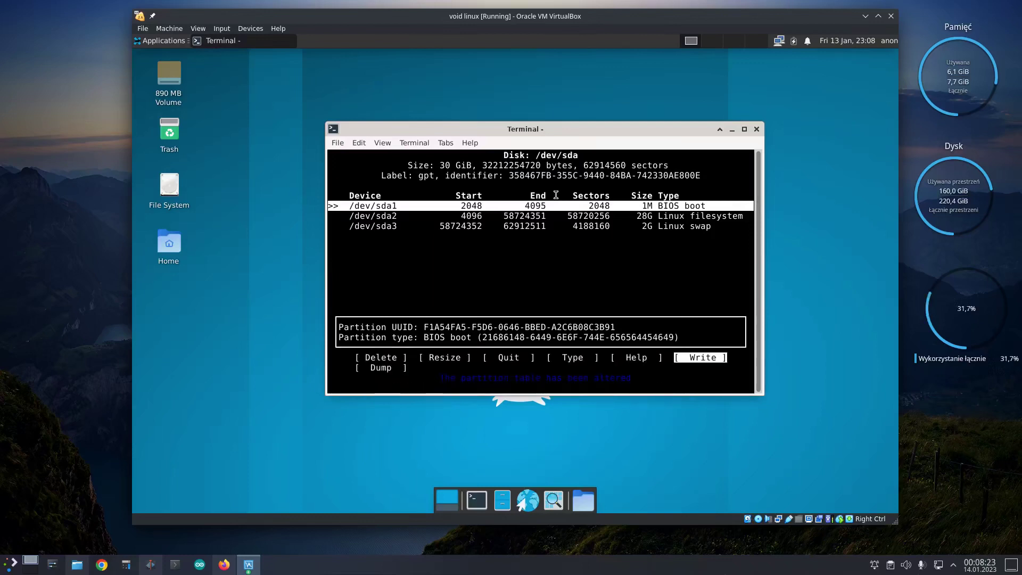
{"action": "key", "text": "q"}
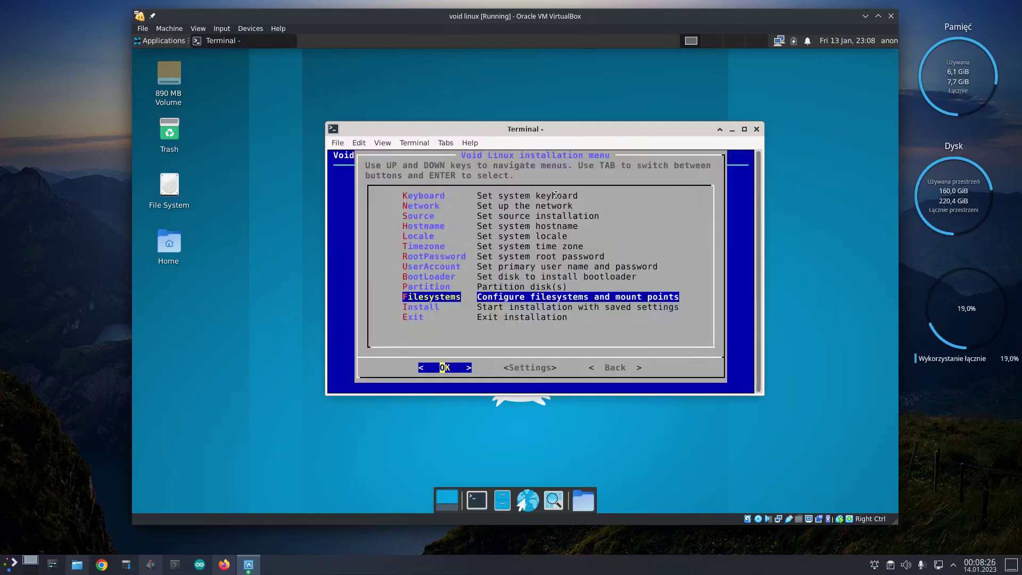
- Try to start the installation with the saved settings
{"action": "key", "text": "Down"}
{"action": "key", "text": "Return"}
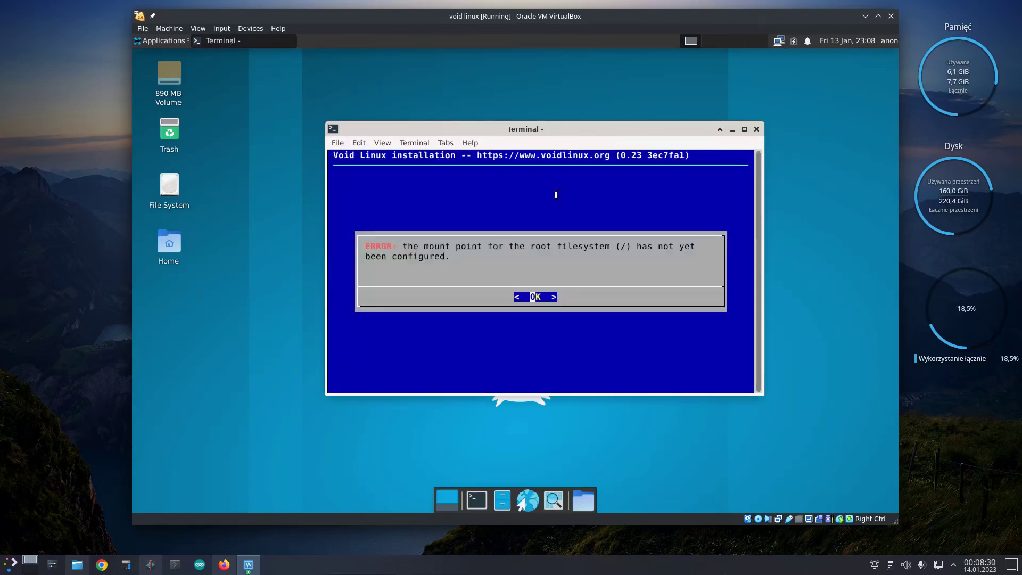
{"action": "key", "text": "Return"}
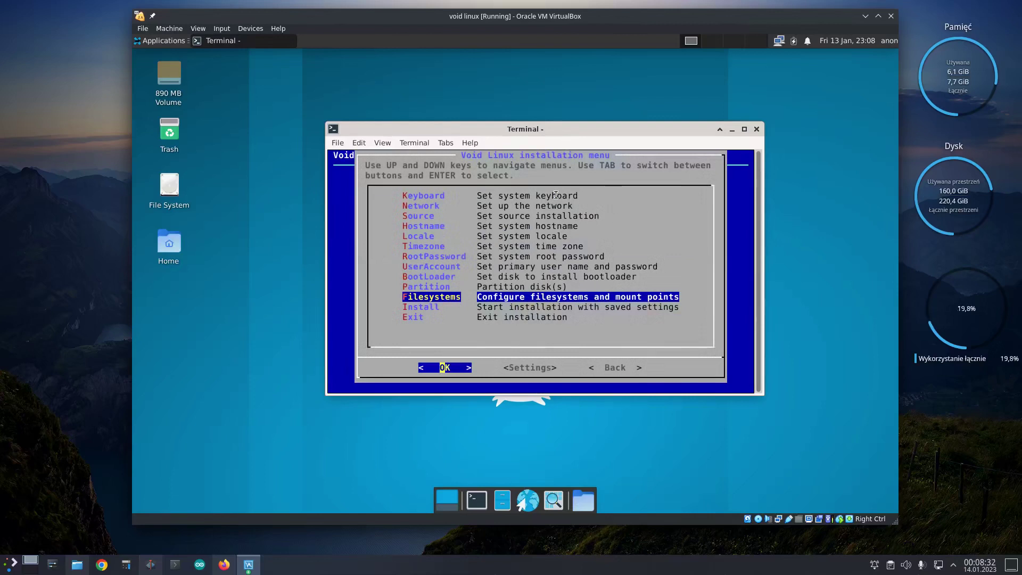
- Configure /dev/sda2 with a new ext4 filesystem and the mount point /
{"action": "key", "text": "Return"}
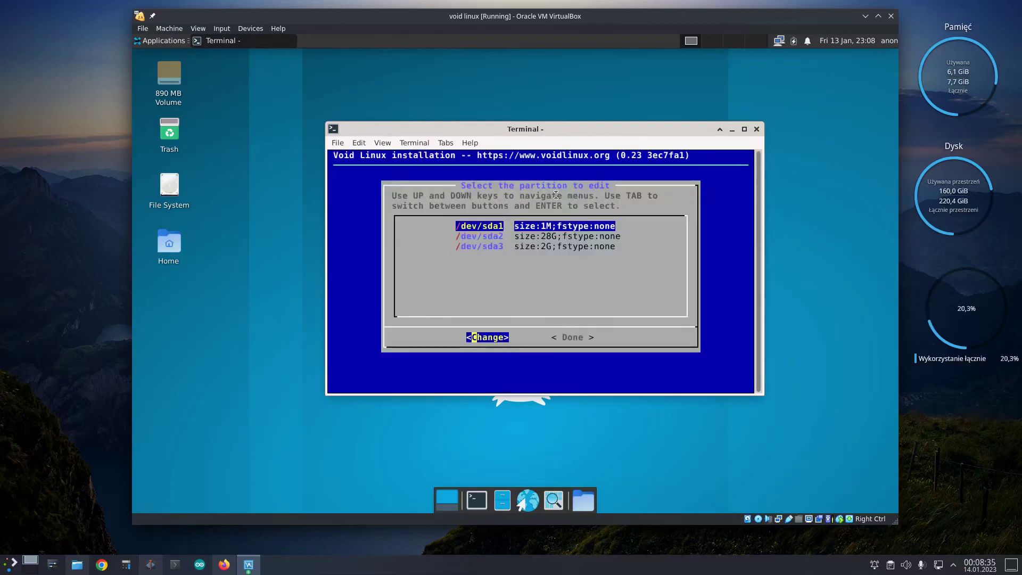
{"action": "key", "text": "Down"}
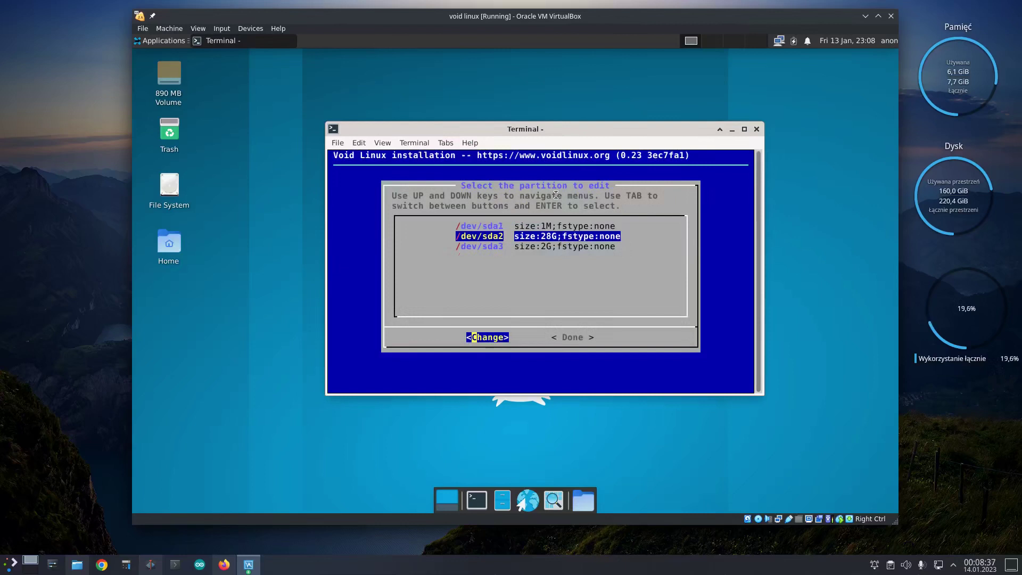
{"action": "key", "text": "Return"}
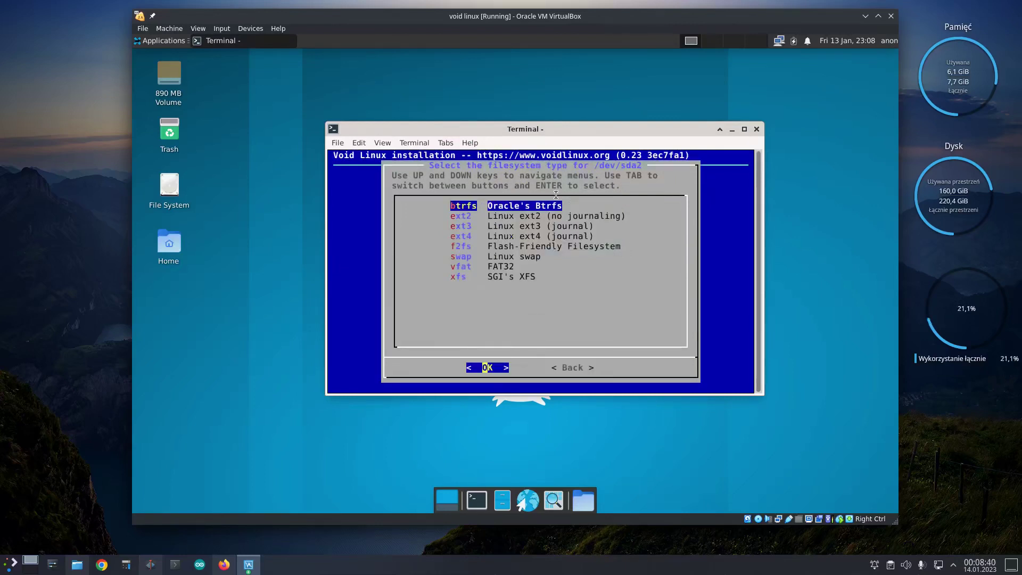
{"action": "key", "text": "Down"}
{"action": "key", "text": "Down"}
{"action": "key", "text": "Down"}
{"action": "key", "text": "Return"}
{"action": "type", "text": "/"}
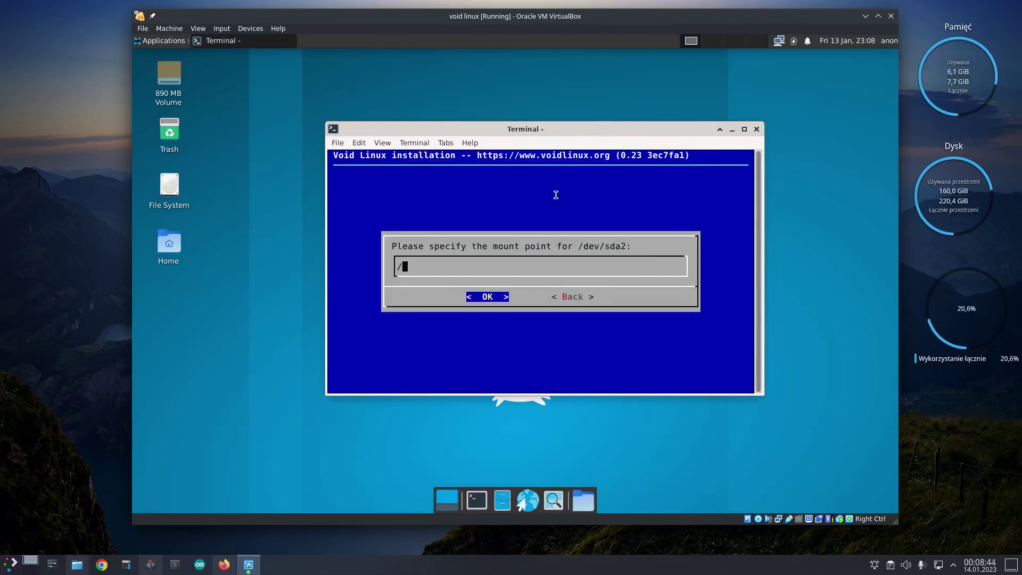
{"action": "key", "text": "Return"}
{"action": "key", "text": "Return"}
- Configure the 2G partition /dev/sda3 with a new swap filesystem
{"action": "key", "text": "Down"}
{"action": "key", "text": "Down"}
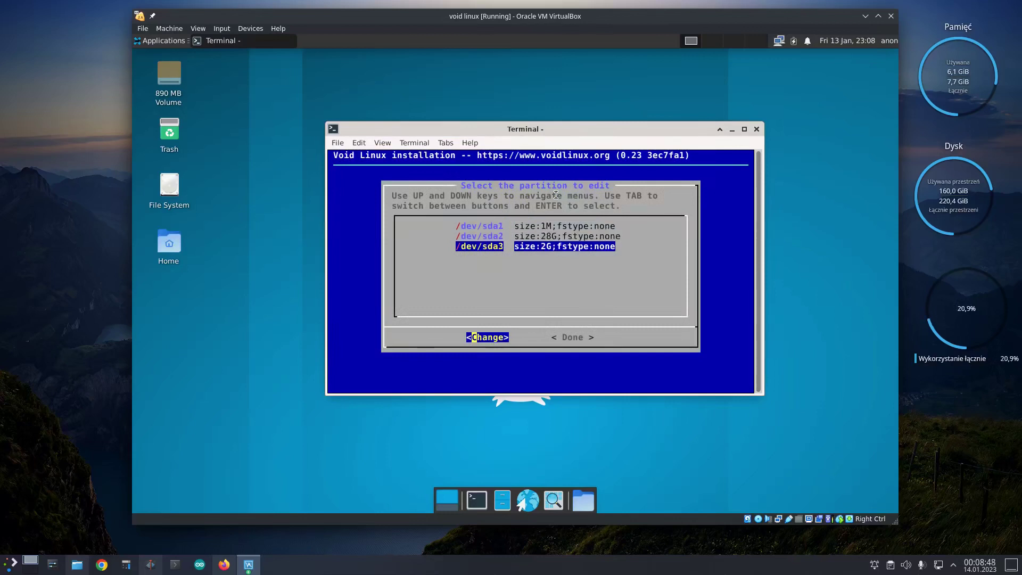
{"action": "key", "text": "Return"}
{"action": "key", "text": "Down"}
{"action": "key", "text": "Down"}
{"action": "key", "text": "Down"}
{"action": "key", "text": "Down"}
{"action": "key", "text": "Down"}
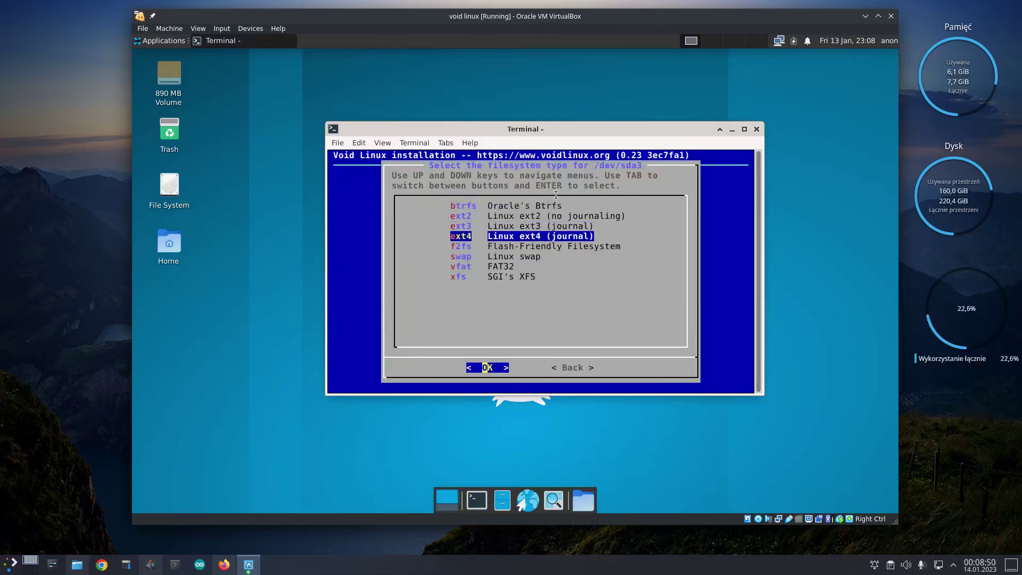
{"action": "key", "text": "Return"}
{"action": "key", "text": "Return"}
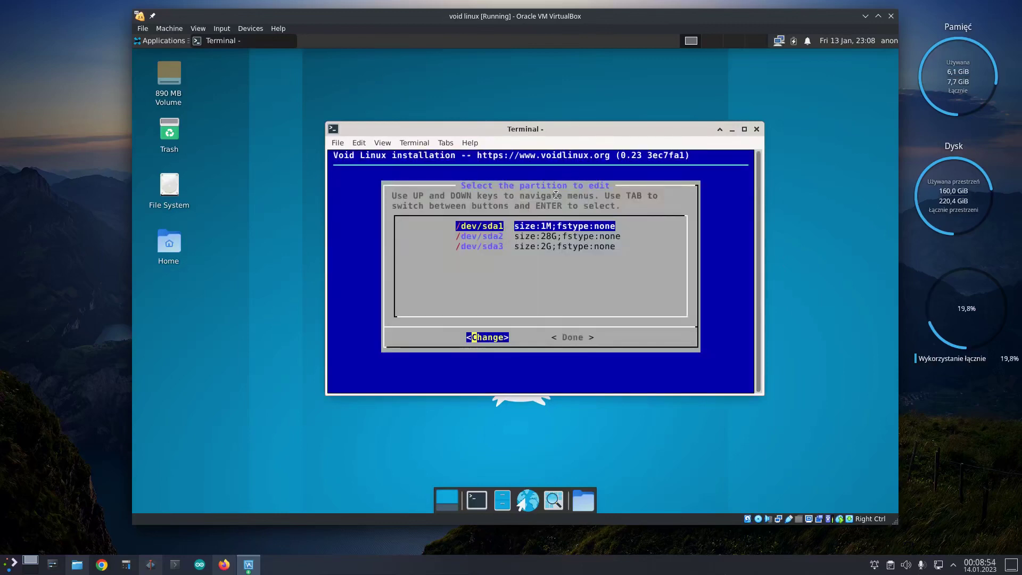
- Configure the 1M partition /dev/sda1 with a new vfat filesystem and an empty mount point, and finish the filesystem setup
{"action": "key", "text": "Return"}
{"action": "key", "text": "Down"}
{"action": "key", "text": "Down"}
{"action": "key", "text": "Down"}
{"action": "key", "text": "Down"}
{"action": "key", "text": "Down"}
{"action": "key", "text": "Down"}
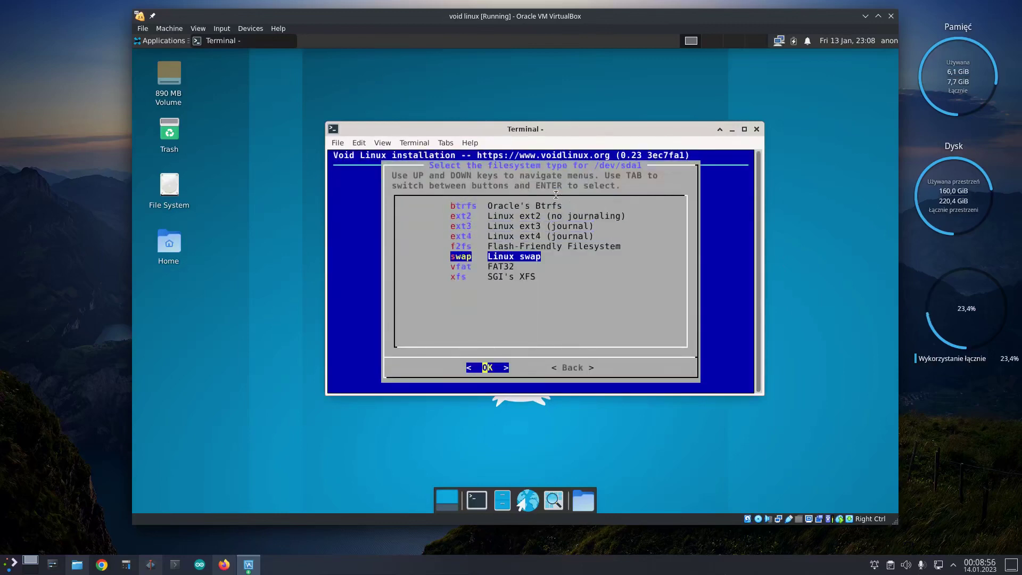
{"action": "key", "text": "Return"}
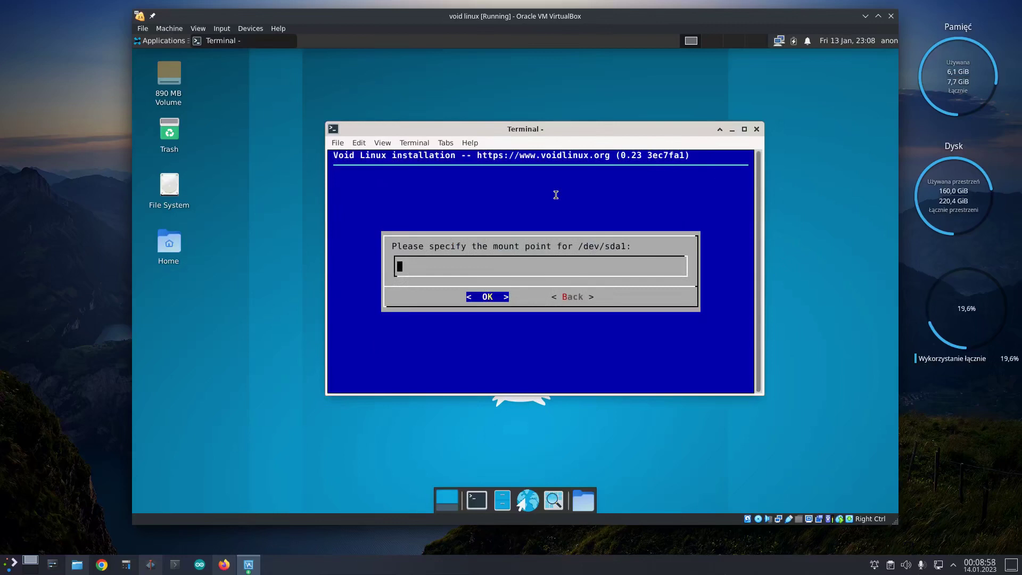
{"action": "key", "text": "Return"}
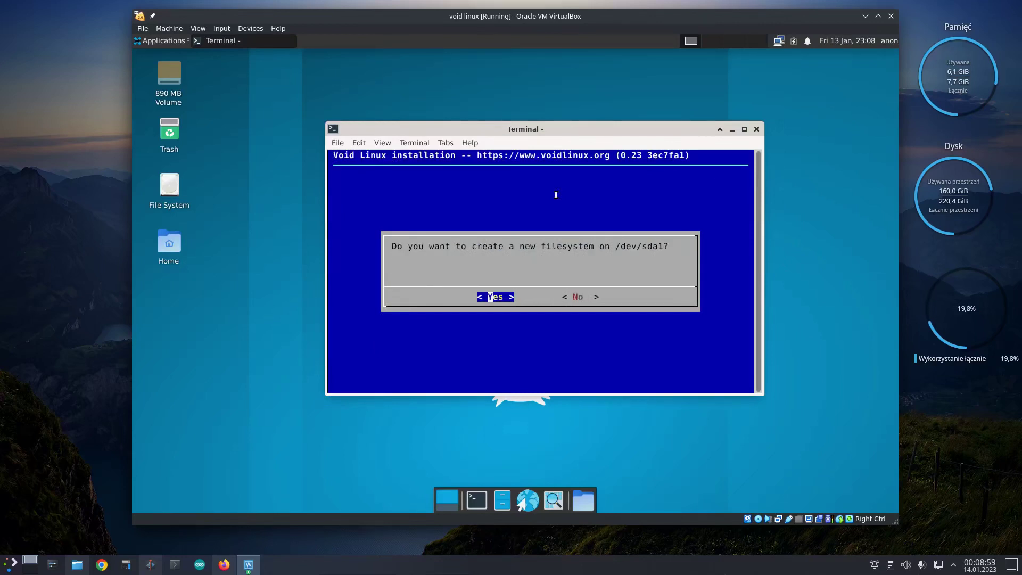
{"action": "key", "text": "Return"}
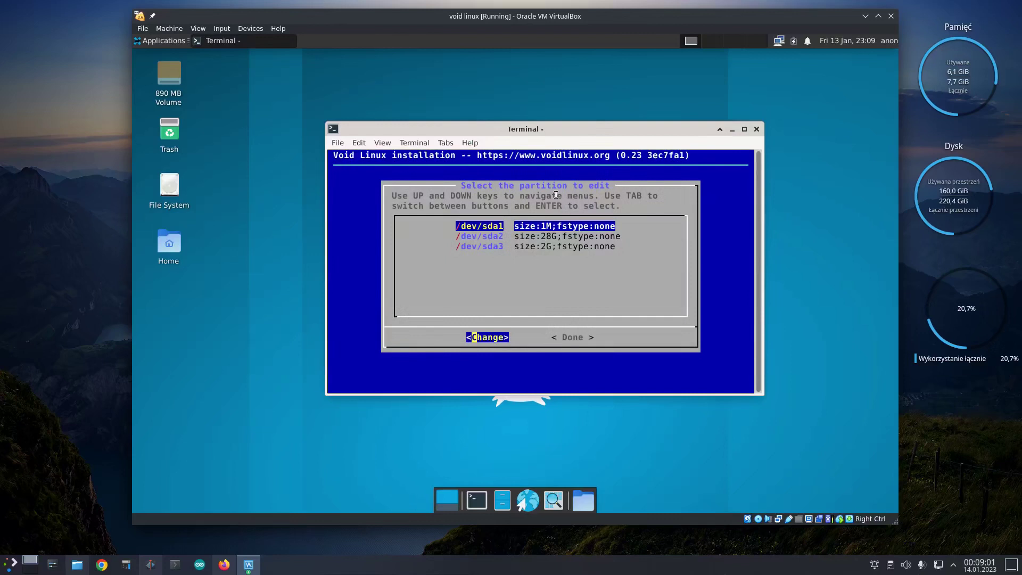
{"action": "key", "text": "Tab"}
{"action": "key", "text": "Return"}
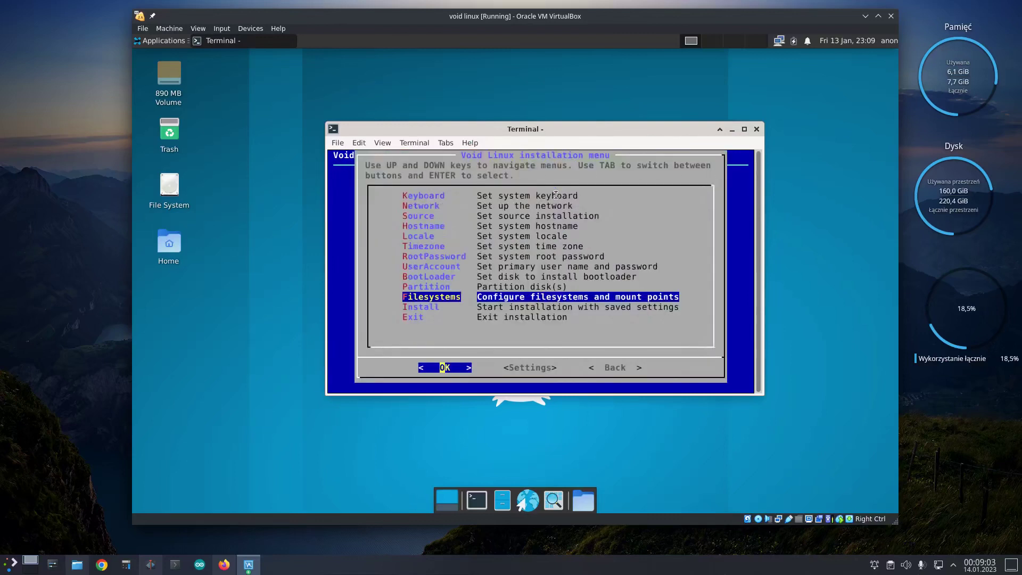
- Install Void Linux with the saved settings and reboot the system once the installation is complete
{"action": "key", "text": "Down"}
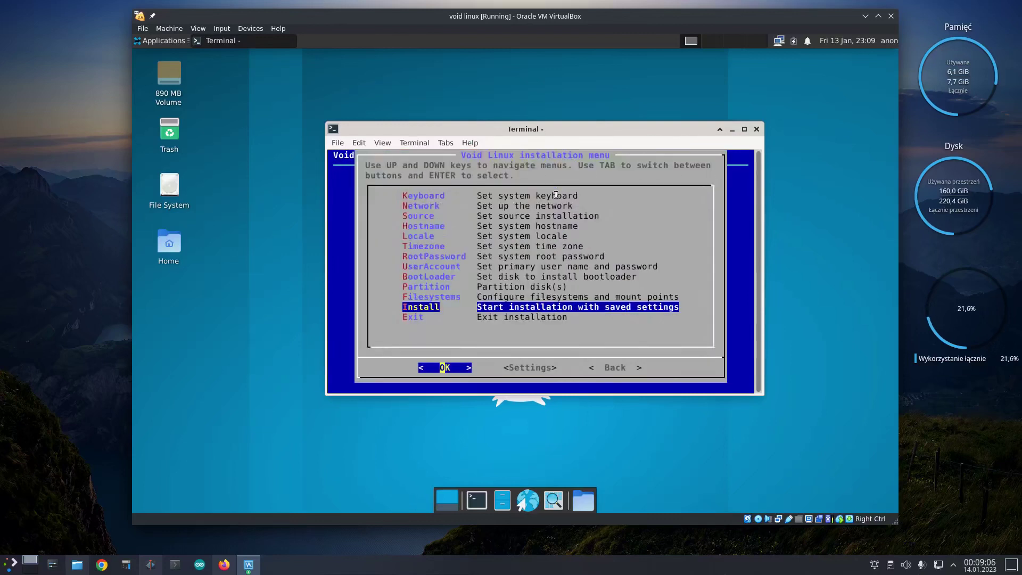
{"action": "key", "text": "Return"}
{"action": "key", "text": "Return"}
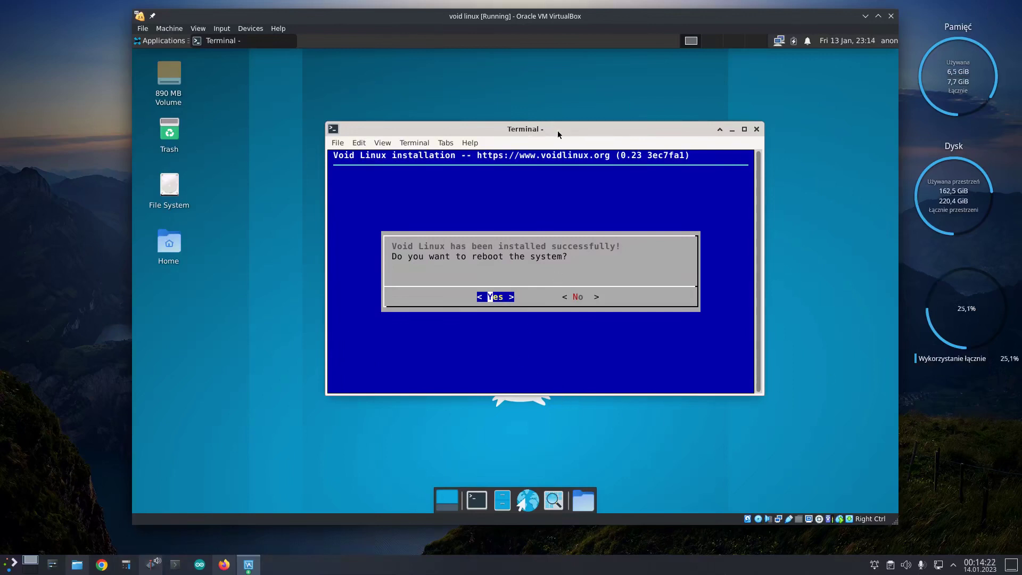
{"action": "key", "text": "Tab"}
{"action": "key", "text": "Return"}
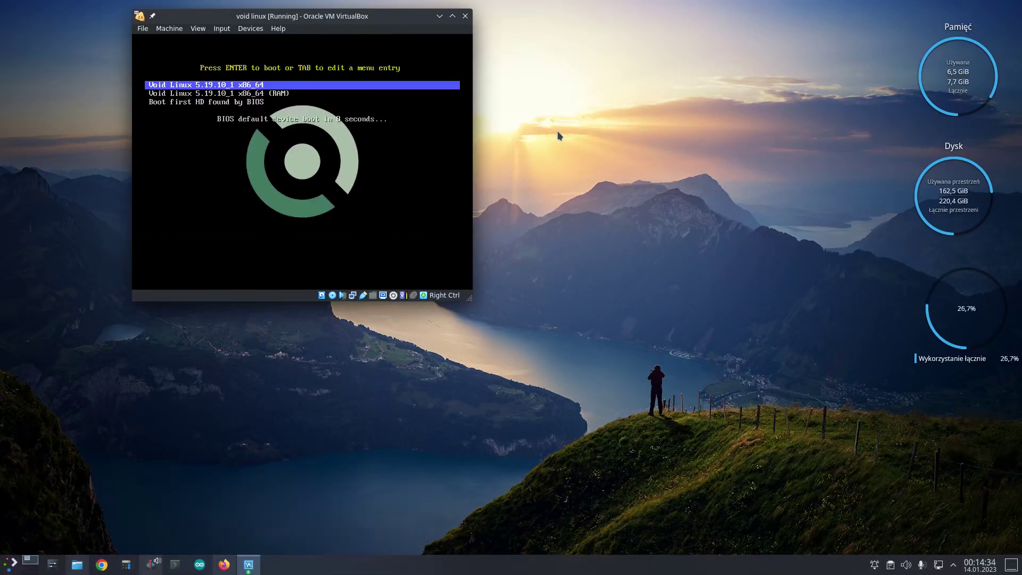
- Remove the Void live disc image from the virtual drive and reset the virtual machine
{"action": "key", "text": "Down"}
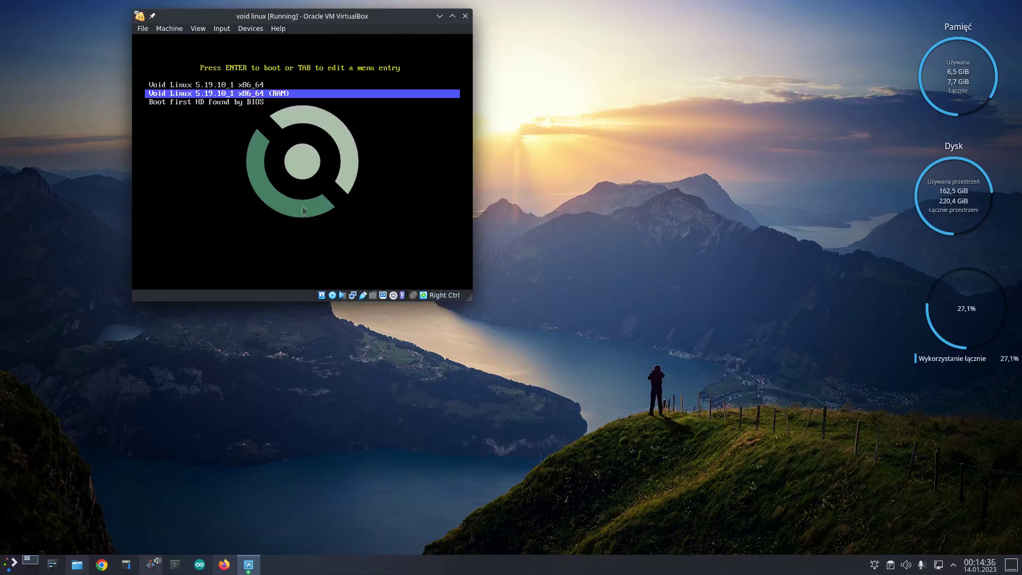
{"action": "left_click", "coordinate": [333, 295]}
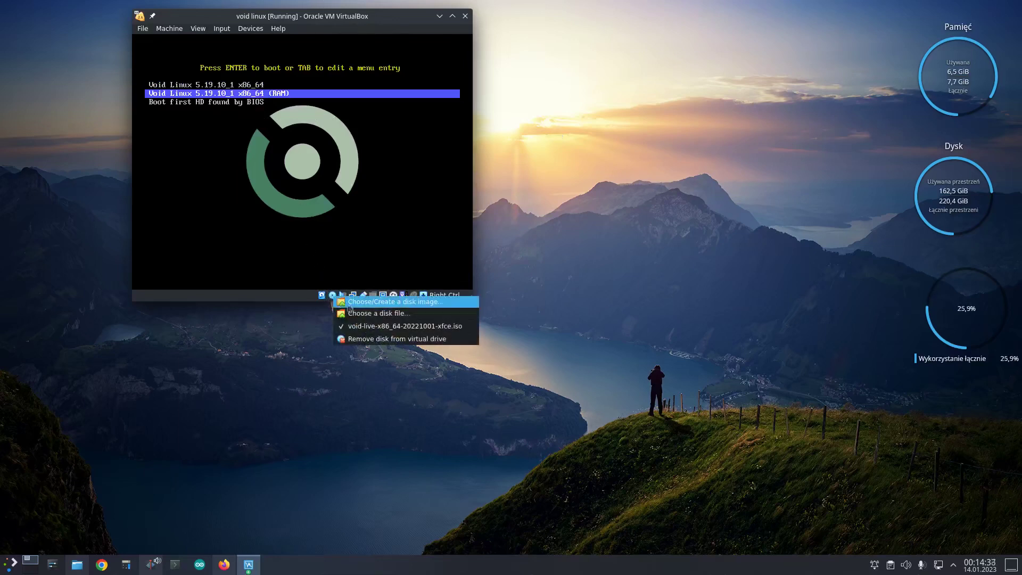
{"action": "left_click", "coordinate": [369, 339]}
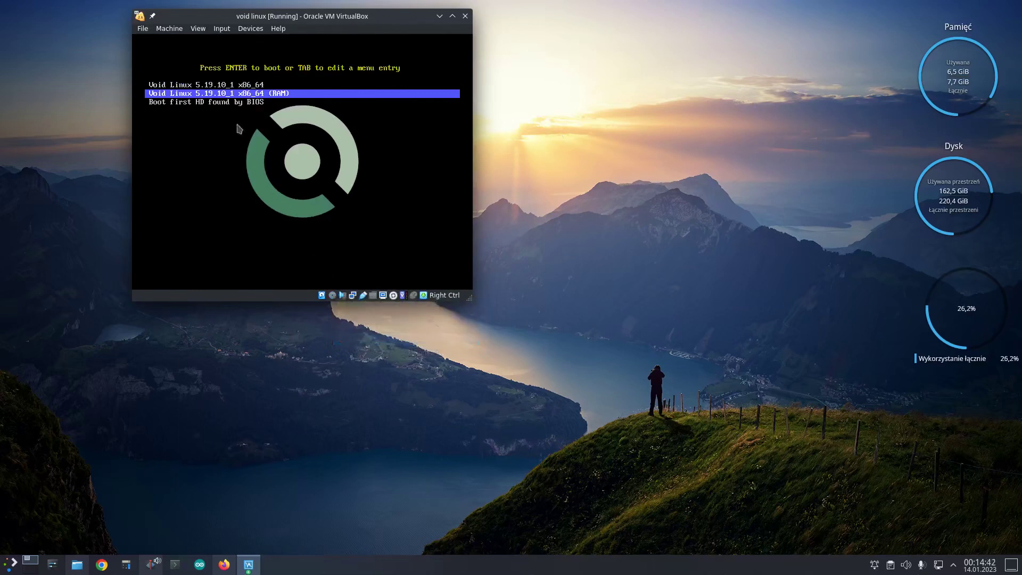
{"action": "left_click", "coordinate": [198, 29]}
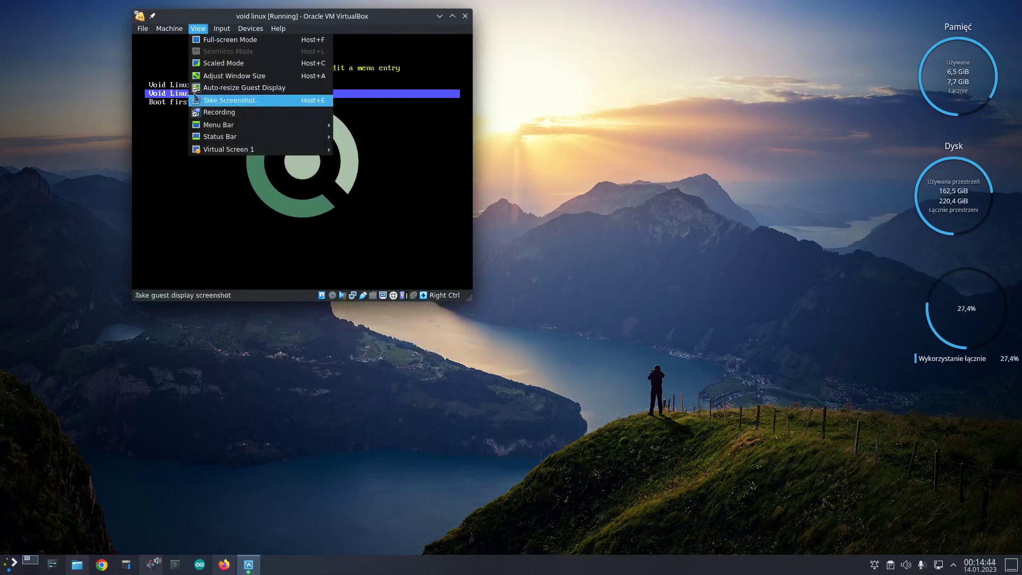
{"action": "mouse_move", "coordinate": [169, 29]}
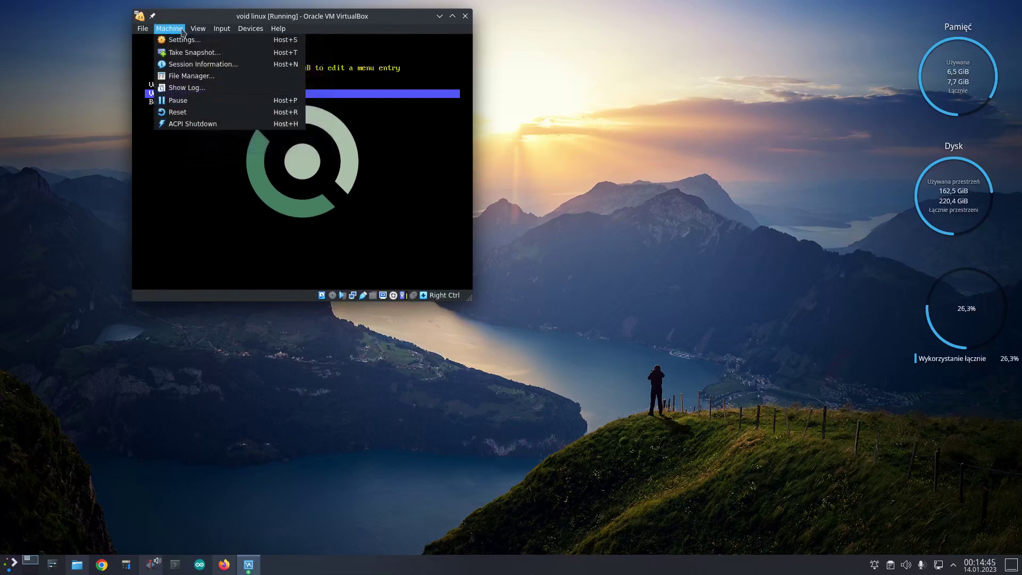
{"action": "left_click", "coordinate": [182, 113]}
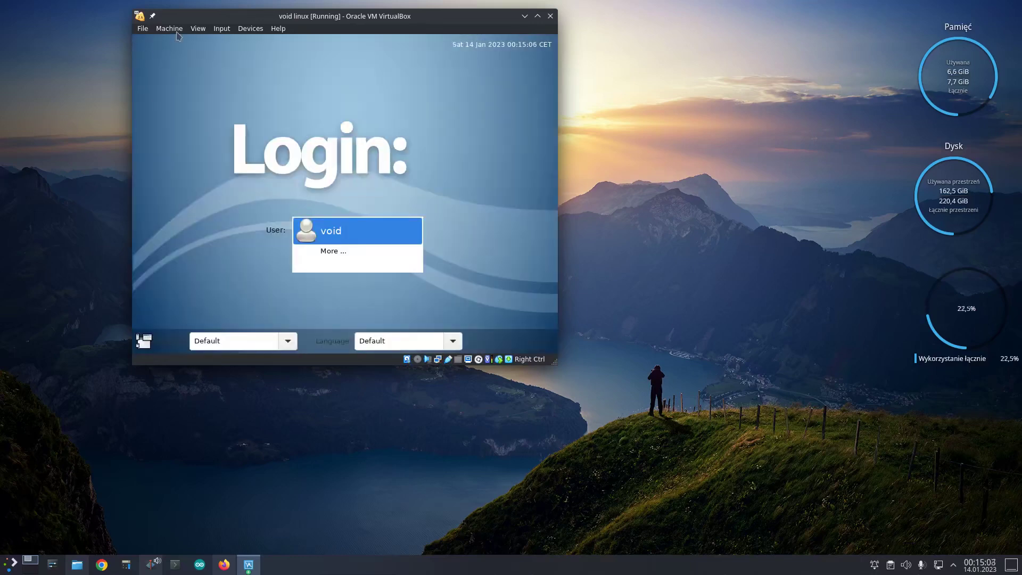
- Log in to the installed system as the user void with the account password
{"action": "left_click", "coordinate": [333, 235]}
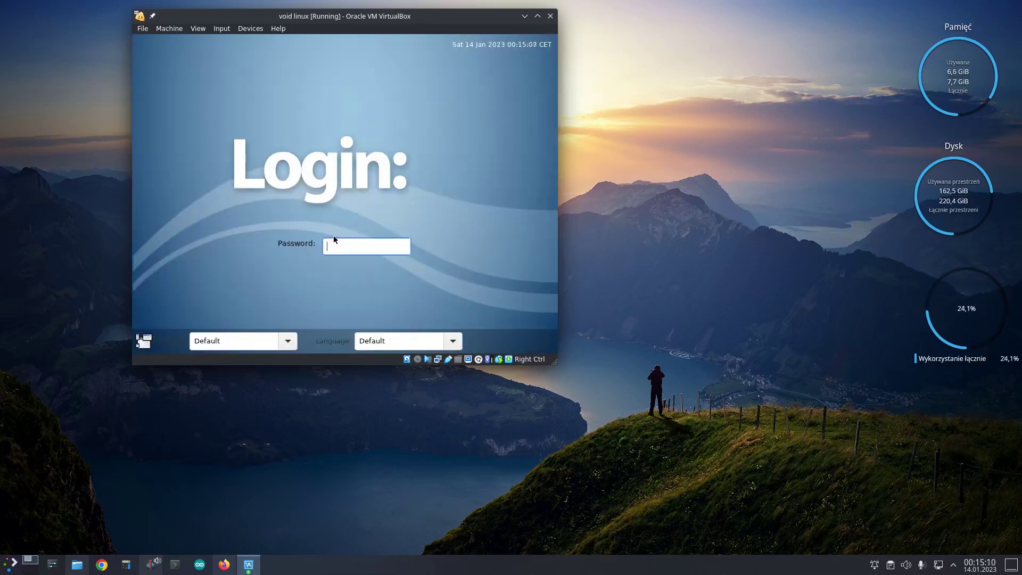
{"action": "type", "text": "••"}
{"action": "key", "text": "Return"}
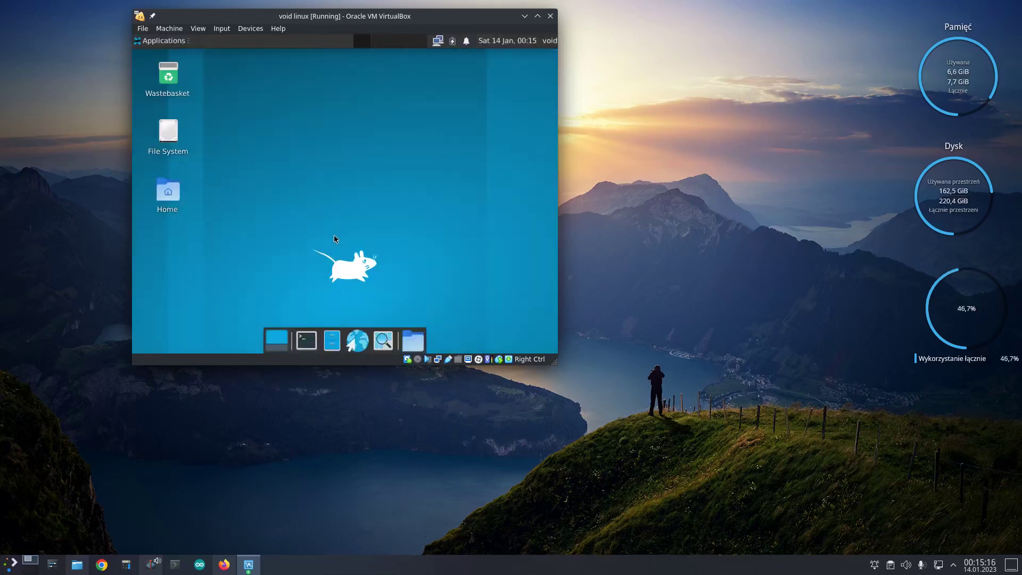
- Set the Virtual1 display resolution to 1440x900 in the Xfce display settings, then apply and keep the configuration
{"action": "left_click", "coordinate": [170, 42]}
{"action": "mouse_move", "coordinate": [186, 126]}
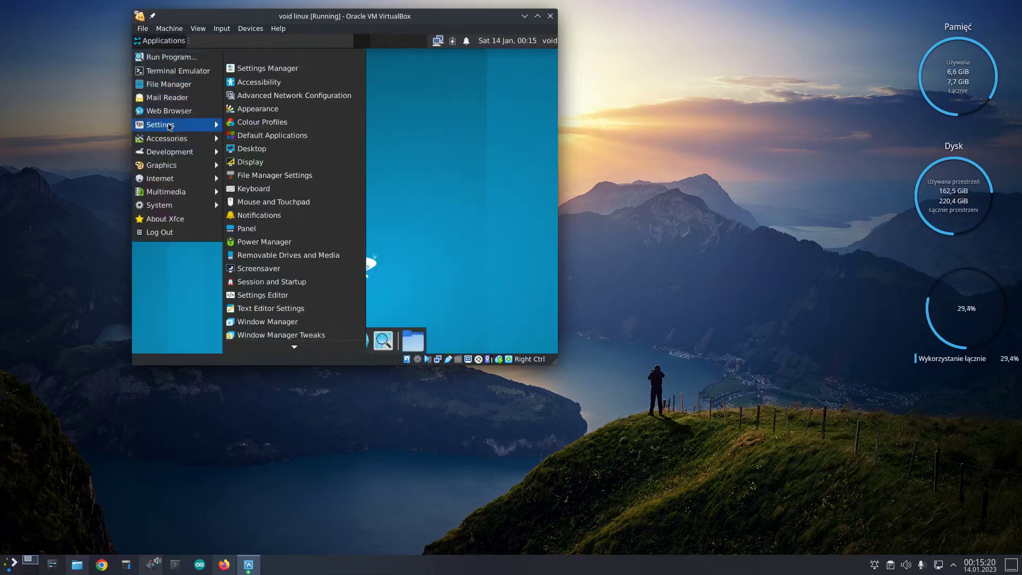
{"action": "left_click", "coordinate": [243, 162]}
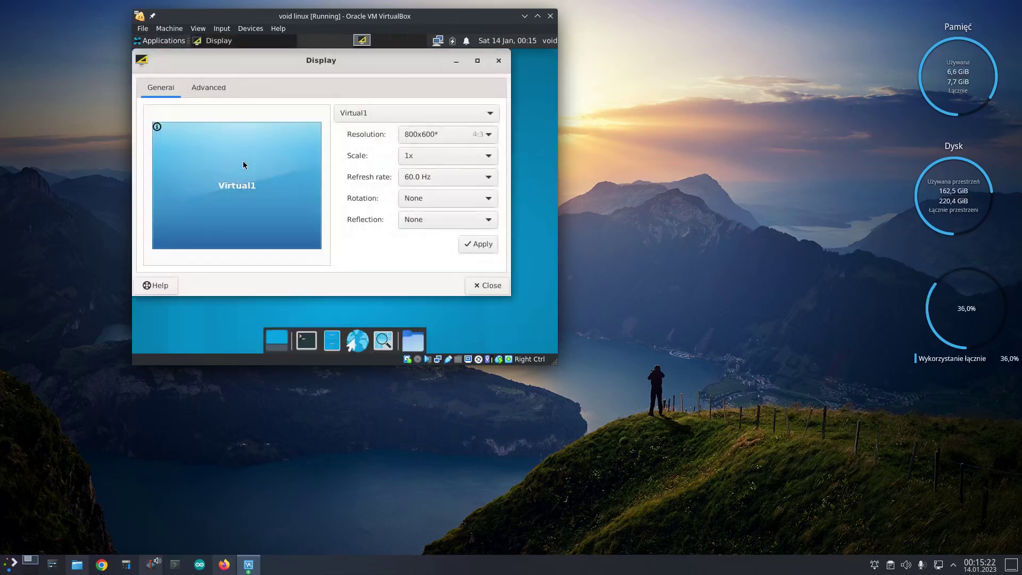
{"action": "left_click", "coordinate": [490, 134]}
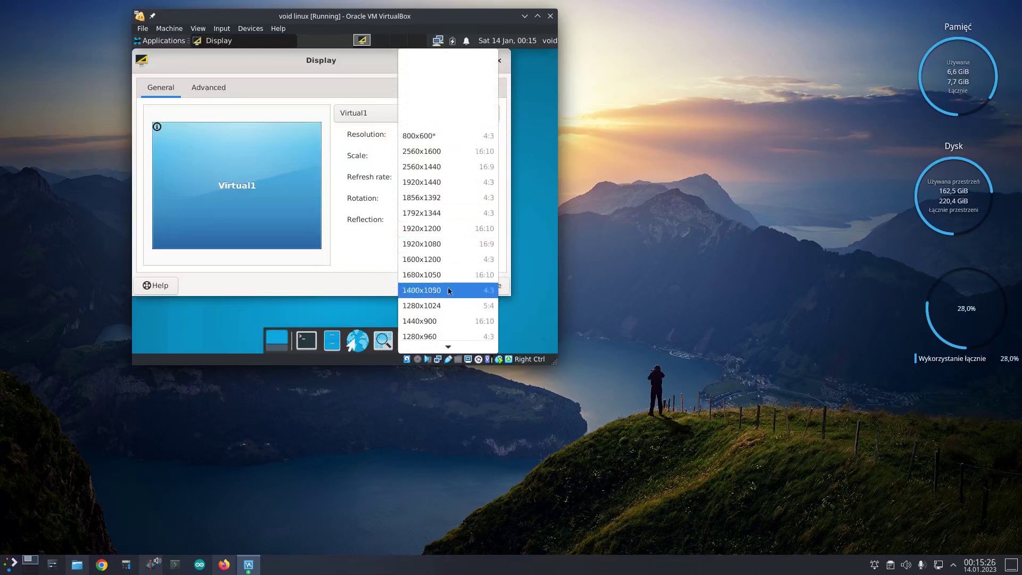
{"action": "left_click", "coordinate": [437, 320]}
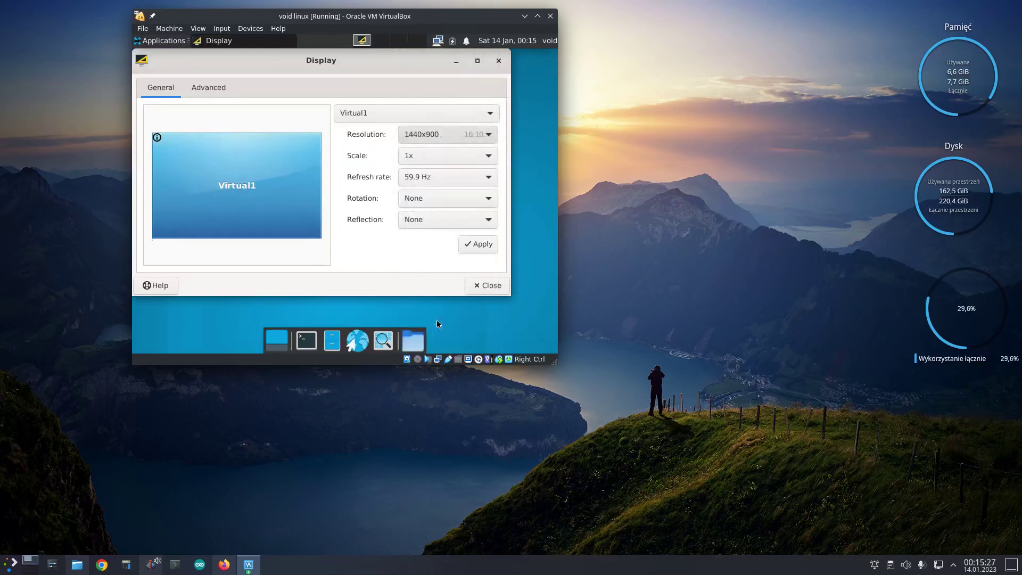
{"action": "left_click", "coordinate": [479, 245]}
{"action": "left_click", "coordinate": [332, 240]}
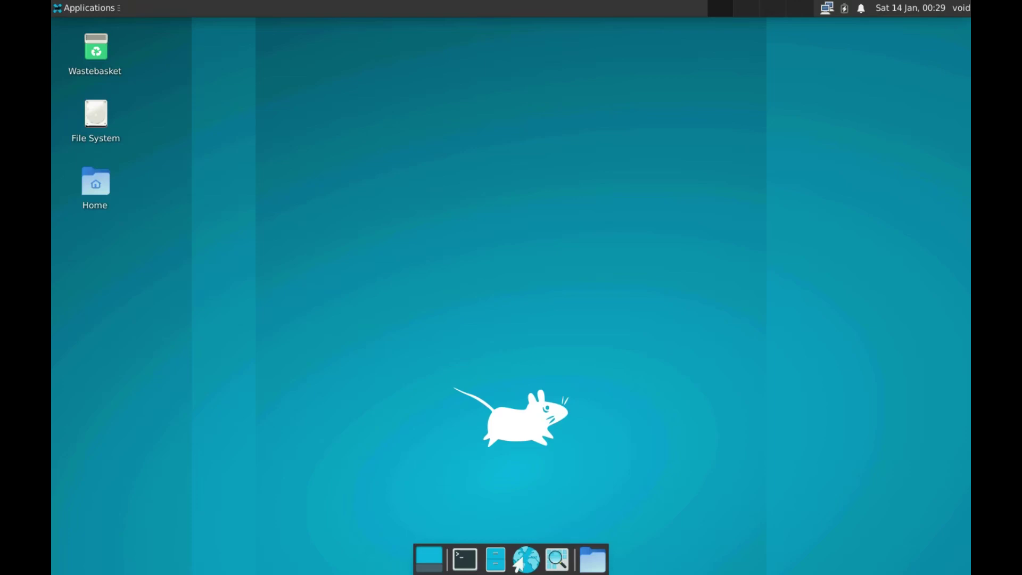
- Open a terminal and update the system with sudo xbps-install -Syu, authorising it with the account password
{"action": "left_click", "coordinate": [465, 559]}
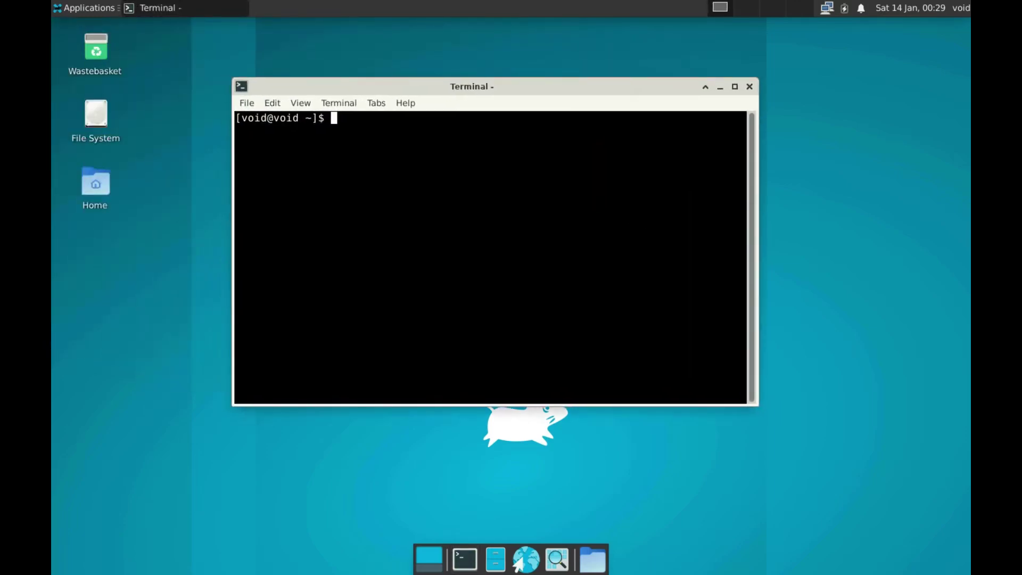
{"action": "type", "text": "xbps-in"}
{"action": "key", "text": "Tab"}
{"action": "type", "text": "-Su"}
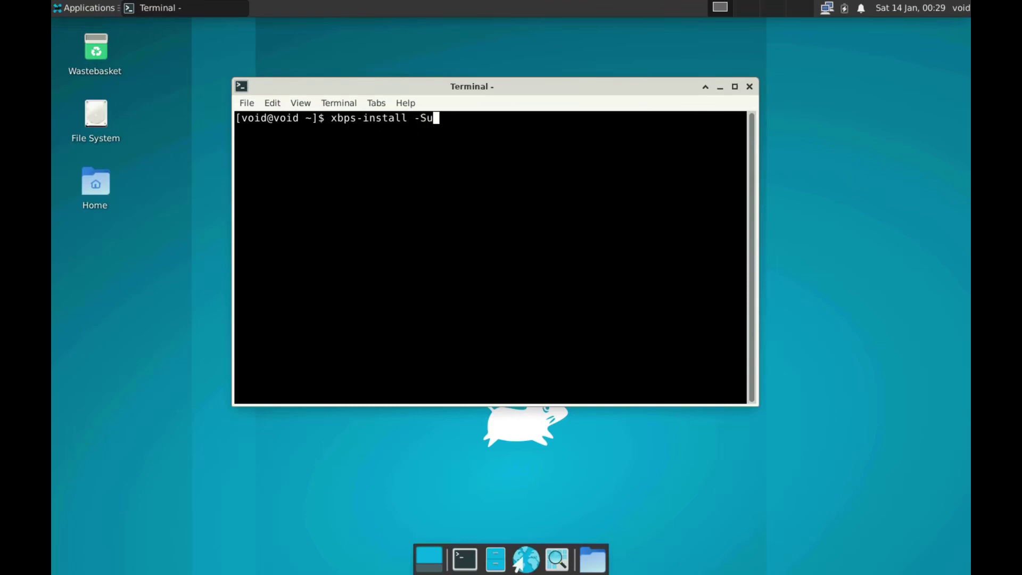
{"action": "key", "text": "Left"}
{"action": "type", "text": "y"}
{"action": "key", "text": "Home"}
{"action": "type", "text": "su"}
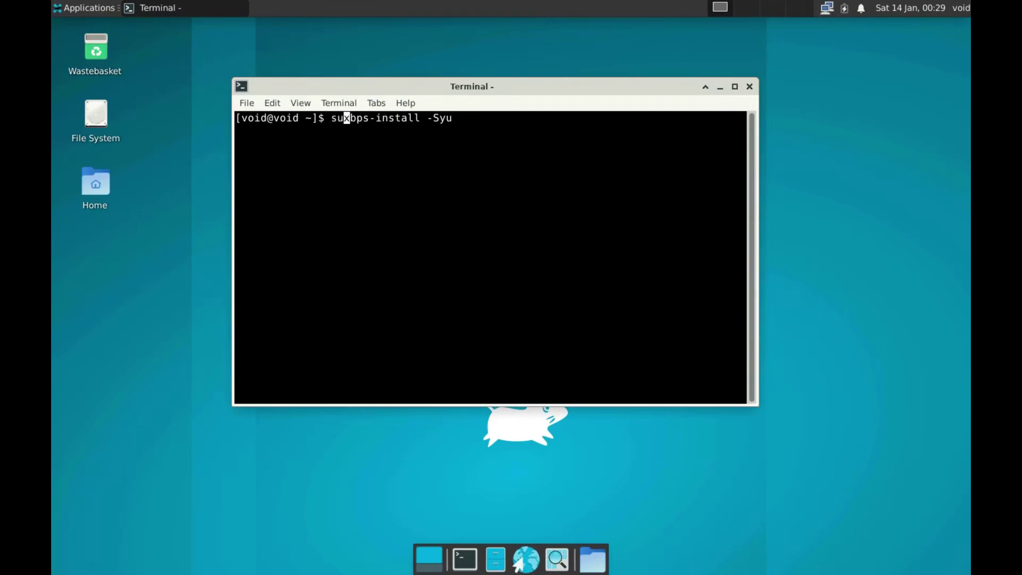
{"action": "type", "text": "do"}
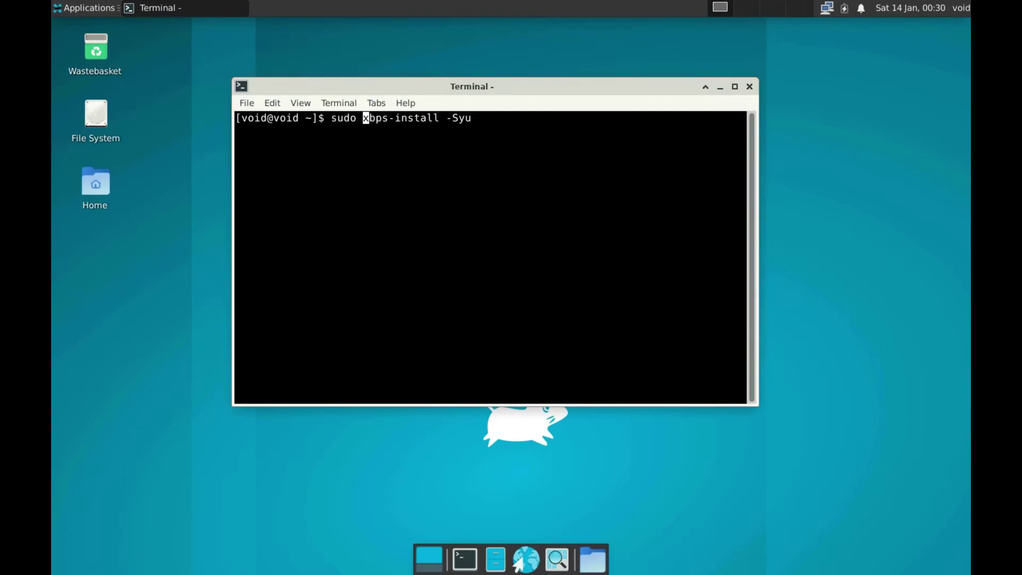
{"action": "key", "text": "End"}
{"action": "key", "text": "Return"}
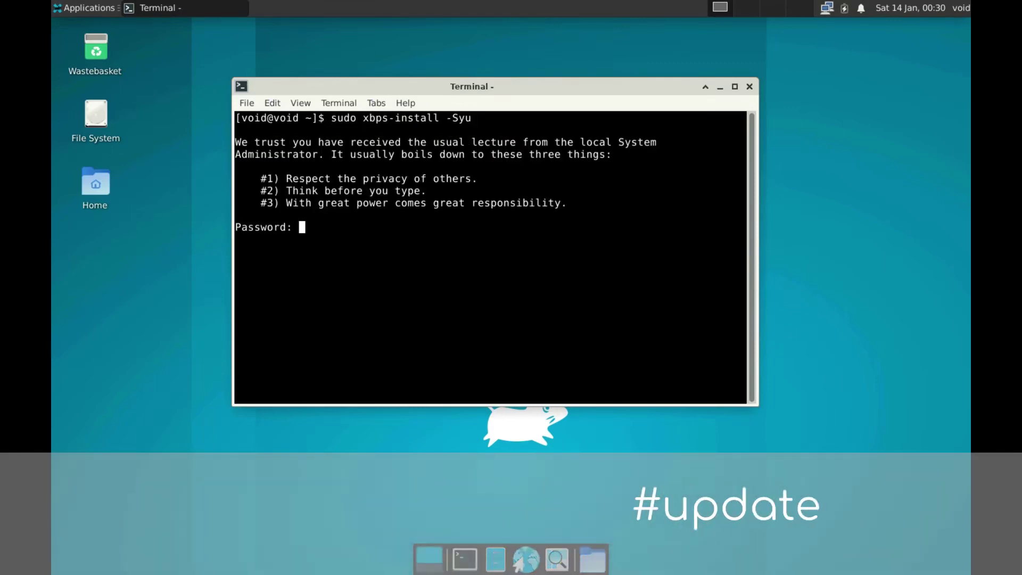
{"action": "key", "text": "Return"}
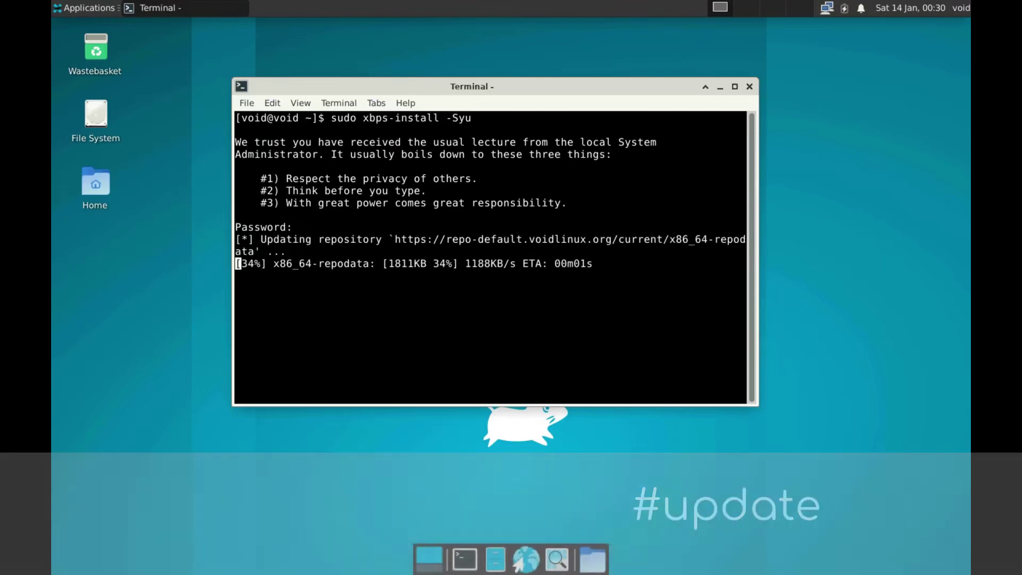
{"action": "key", "text": "Return"}
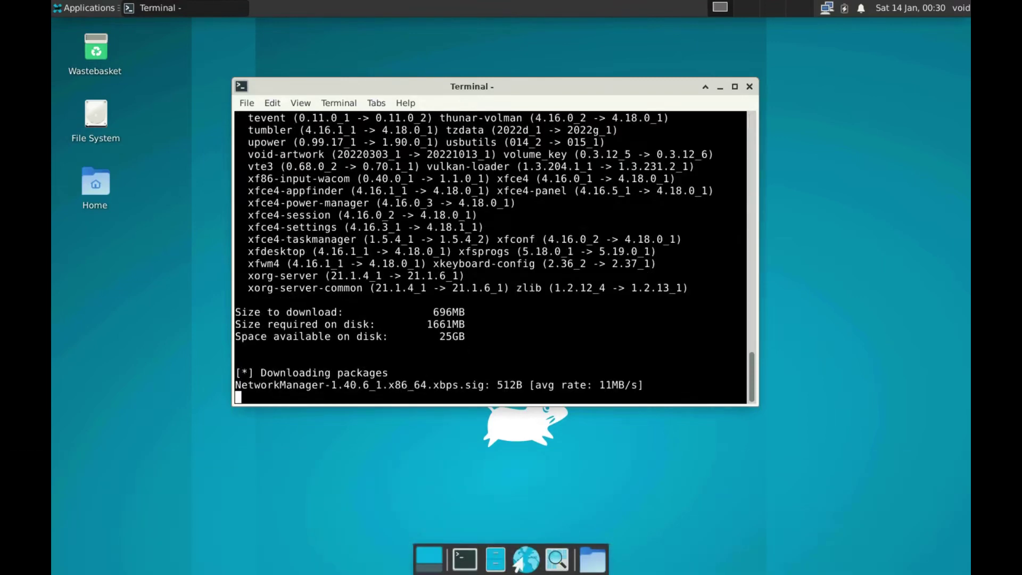